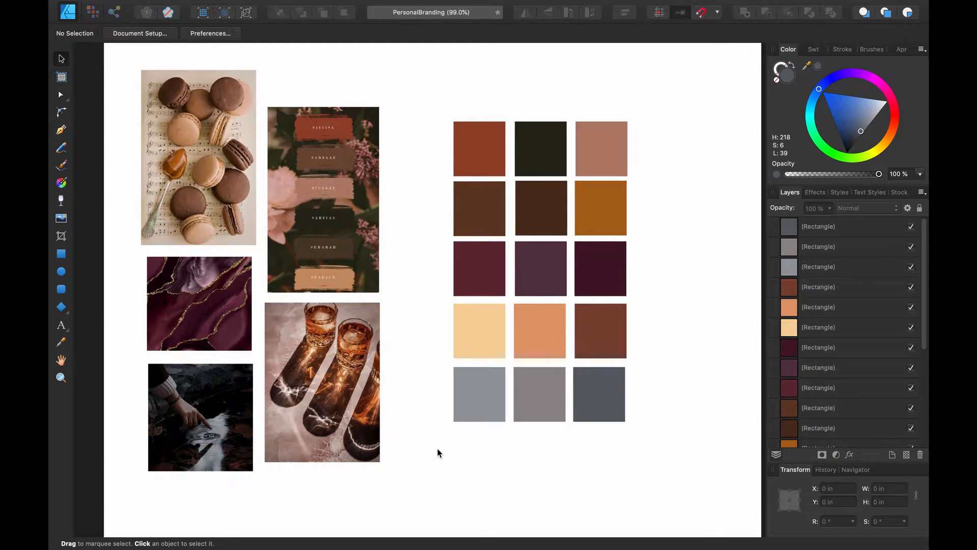
Duplicate the top-row pink swatch into a new fourth column and recolour it a lighter pink sampled from the photos
left_click(597, 158)
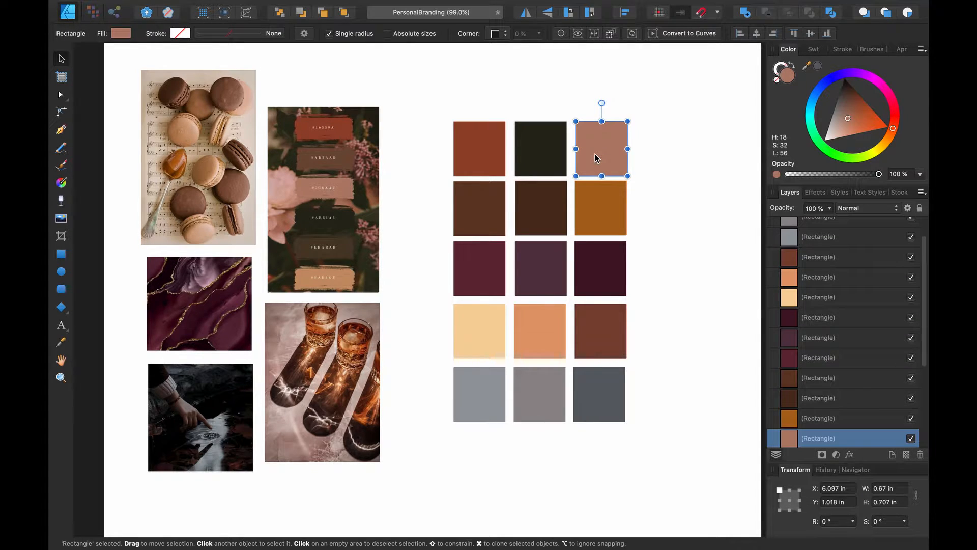
left_click_drag(596, 158, 657, 161)
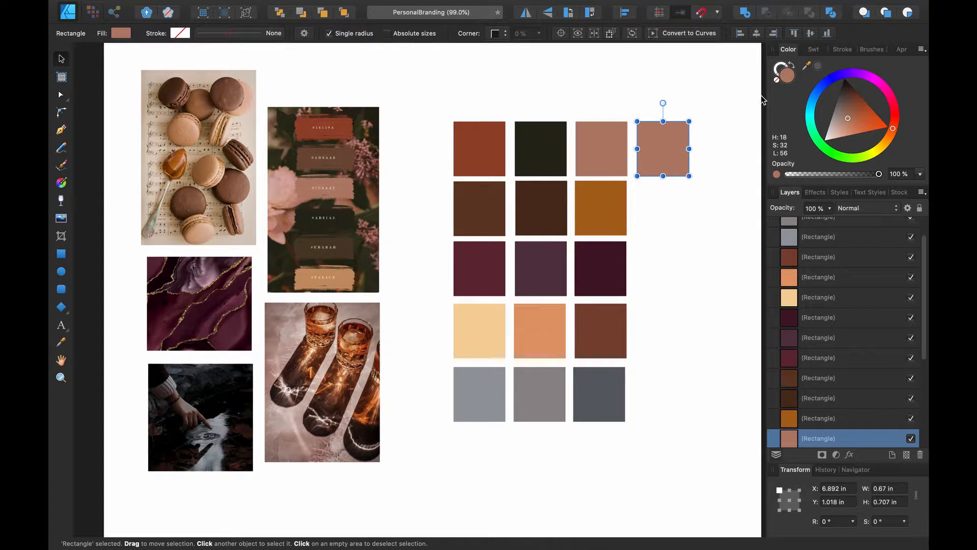
left_click_drag(819, 69, 279, 186)
left_click(818, 66)
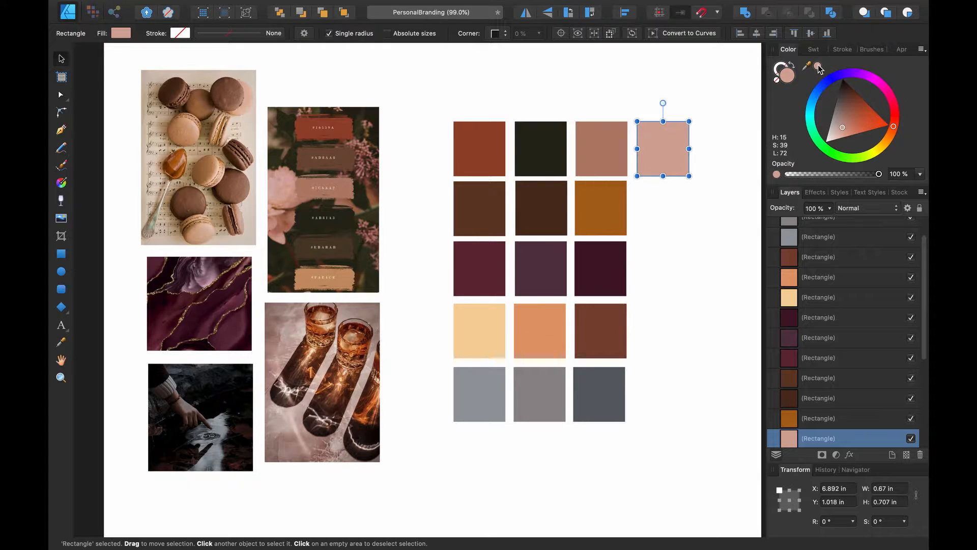
left_click(693, 221)
Clone the second-row orange swatch into the fourth column and recolour it with a grey sampled from the board
left_click(614, 211)
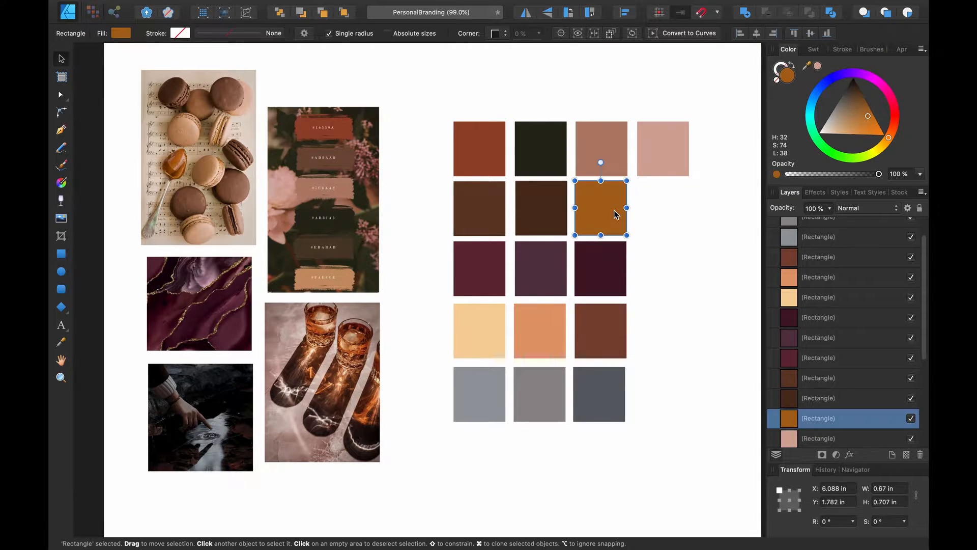
left_click_drag(614, 214, 639, 214)
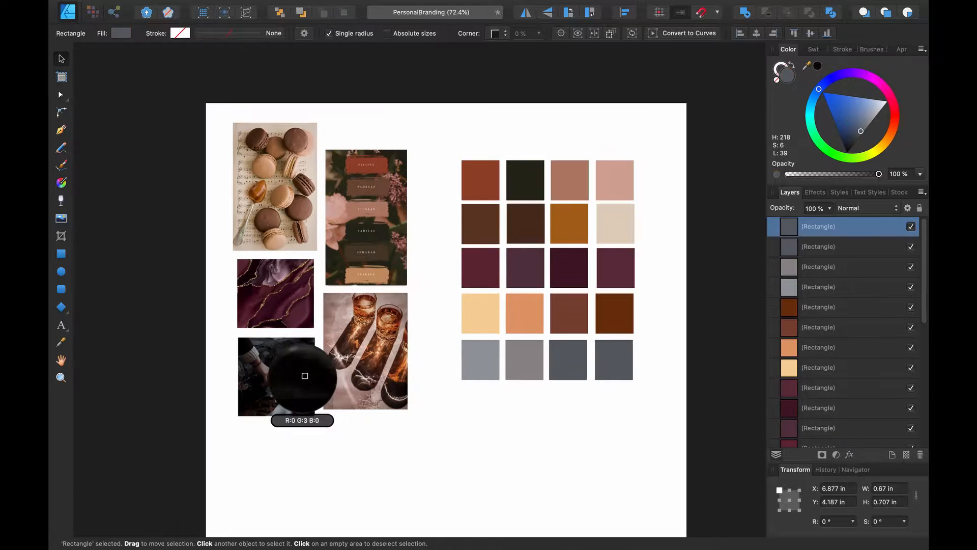
left_click_drag(305, 375, 284, 386)
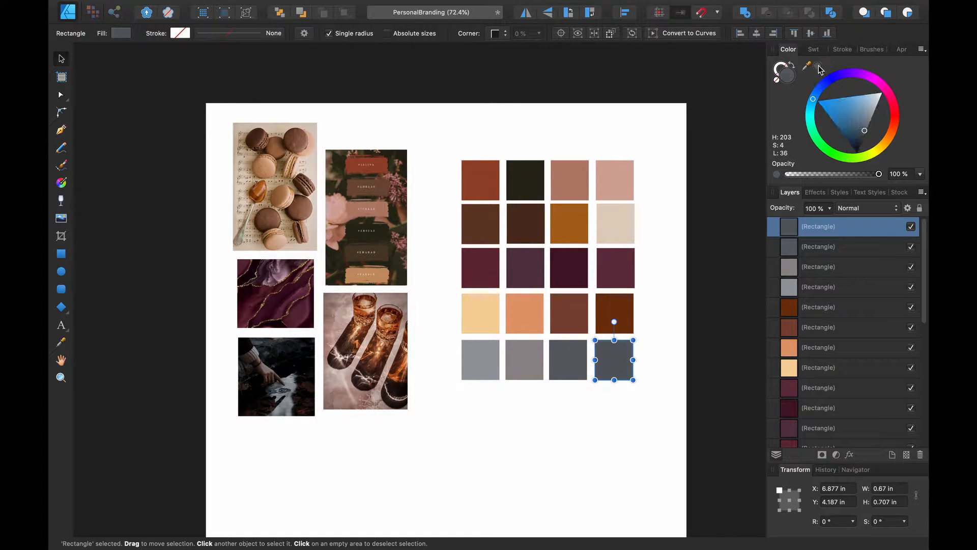
left_click(583, 404)
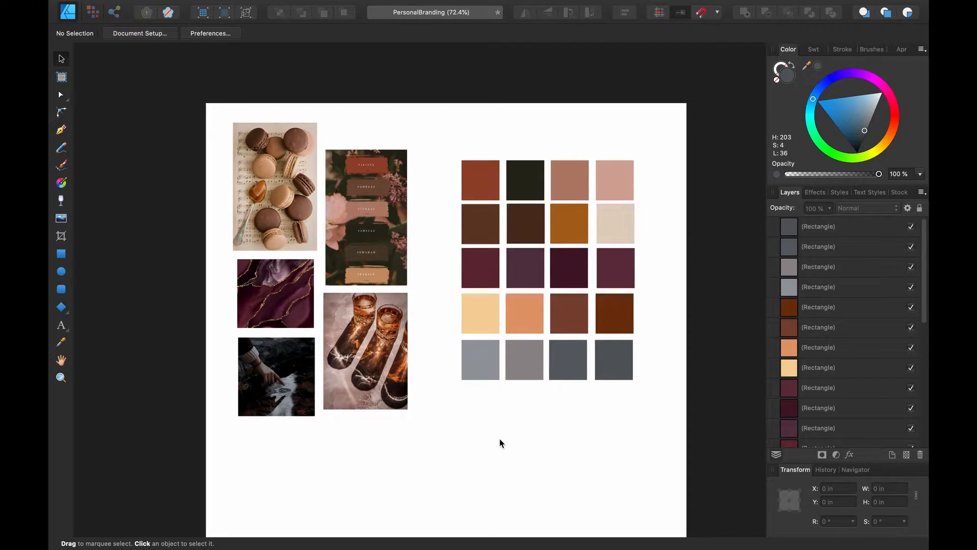
scroll(500, 442, "down", 6)
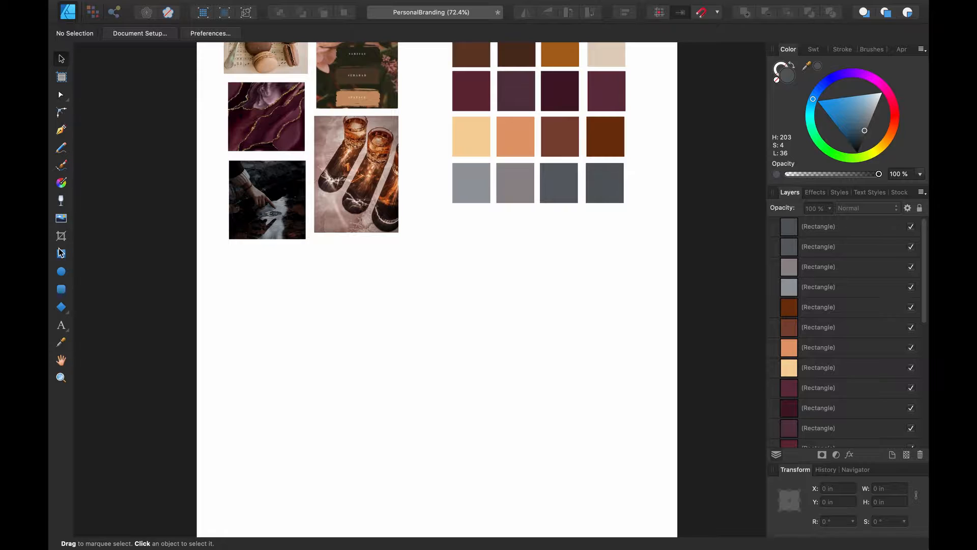
Type the owner's name as a line of artistic text below the moodboard photos
left_click(61, 323)
left_click_drag(258, 289, 371, 316)
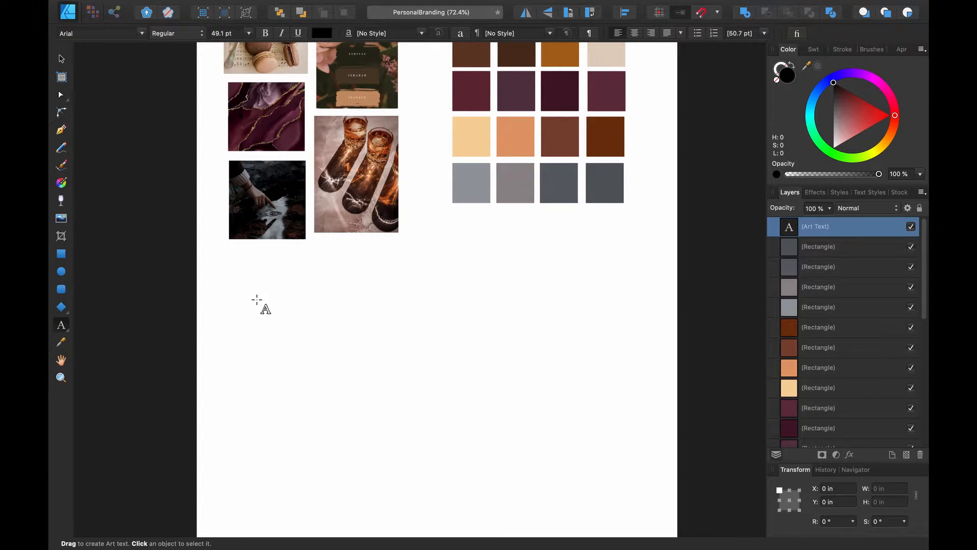
key("Escape")
Set the whole name text in the Bangla MN font
left_click(62, 58)
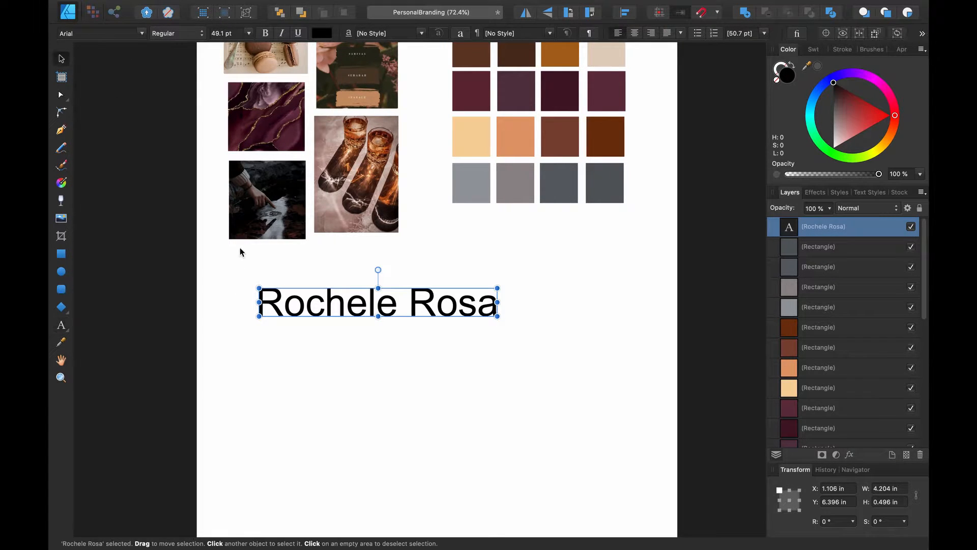
double_click(300, 306)
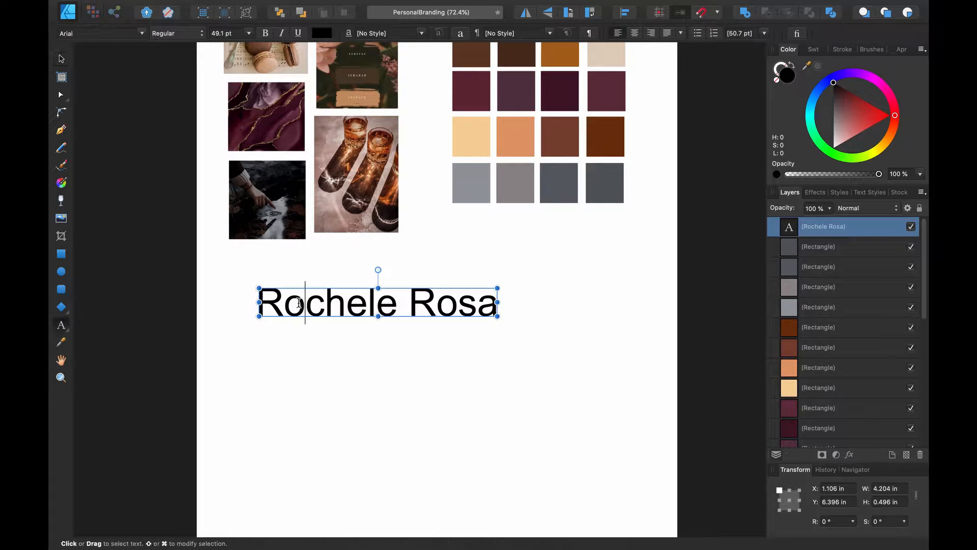
key("super+a")
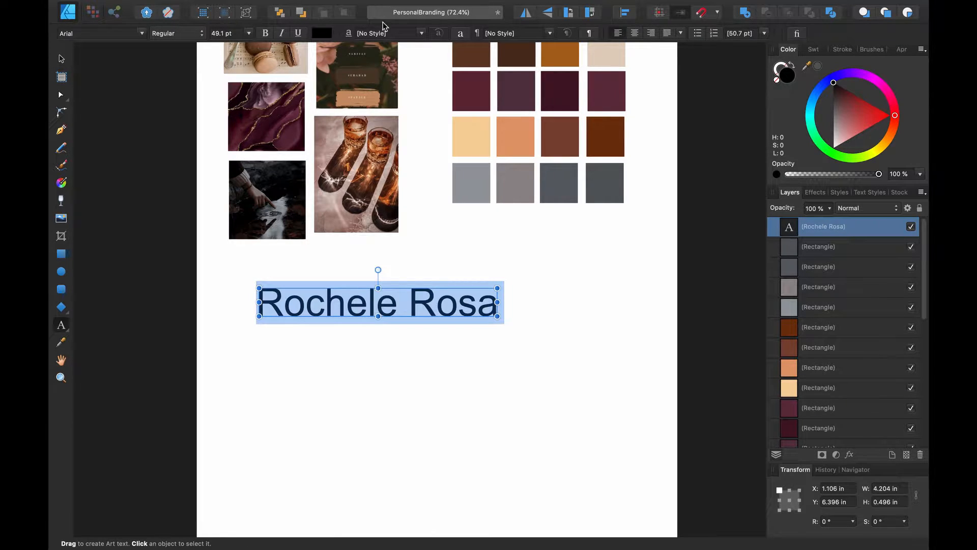
left_click(142, 34)
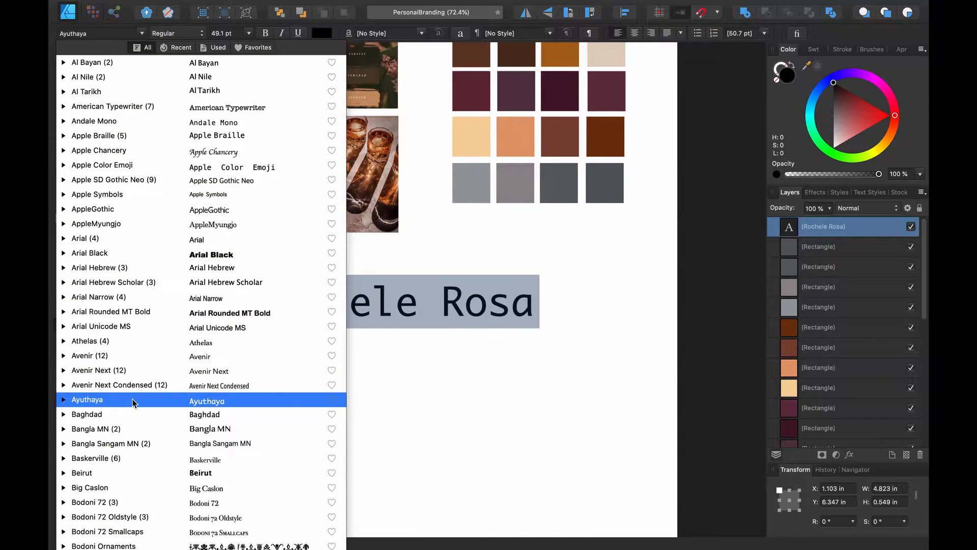
scroll(133, 399, "down", 5)
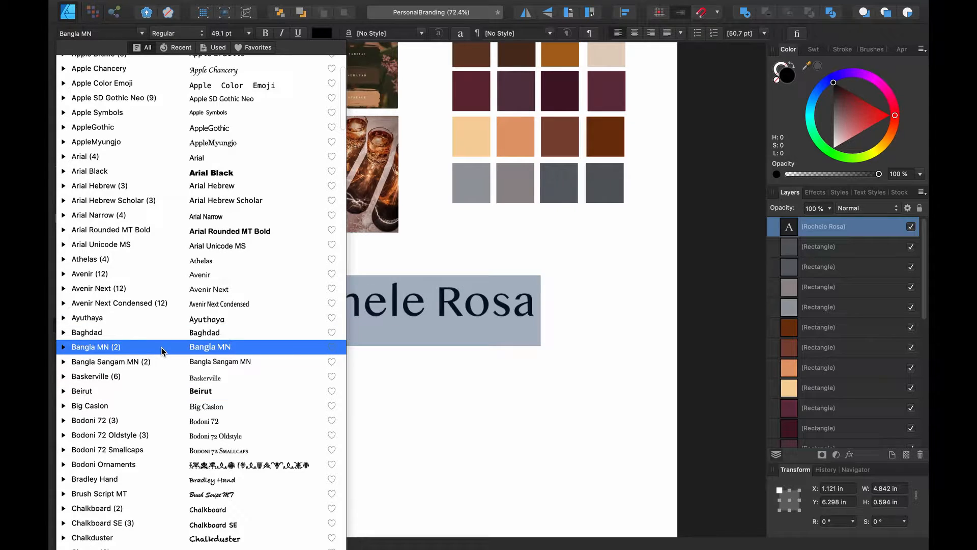
left_click(162, 348)
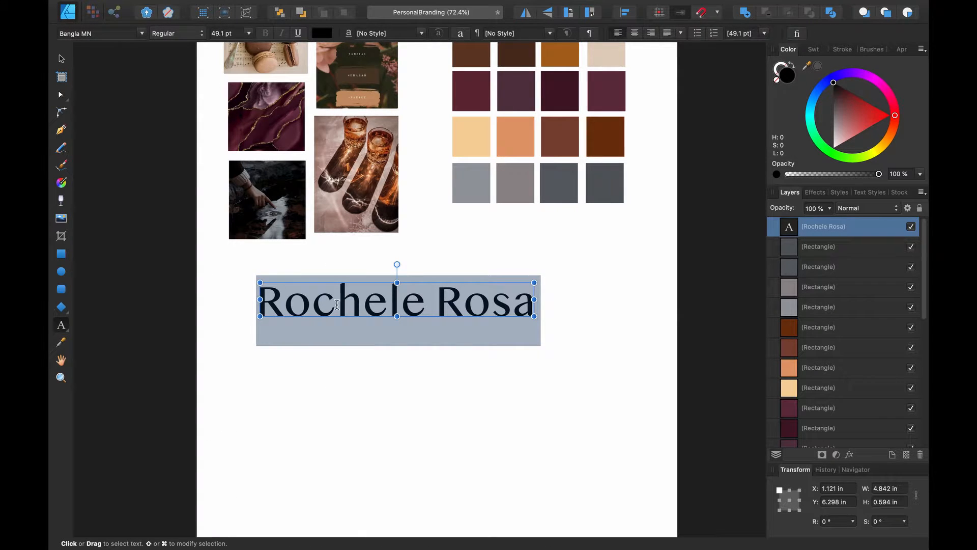
left_click(336, 306)
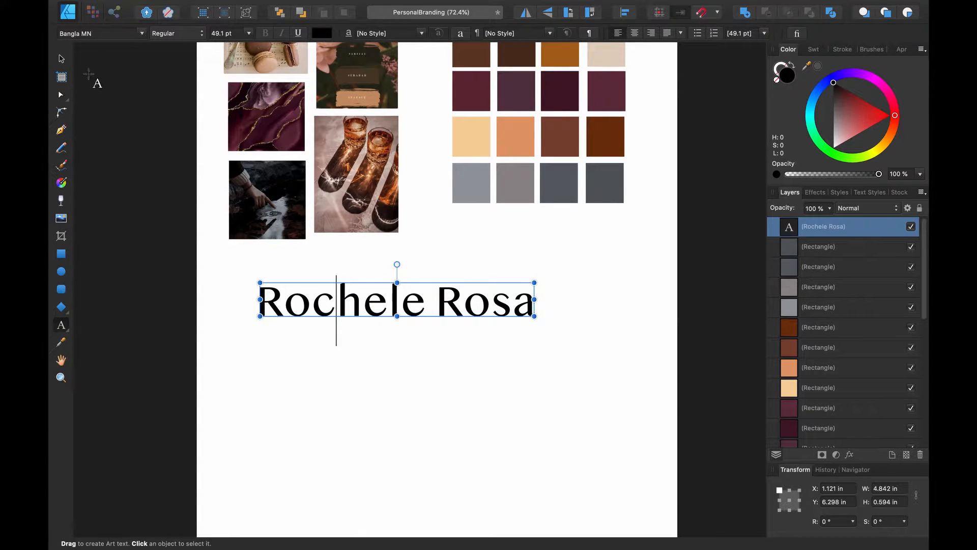
scroll(238, 298, "down", 1)
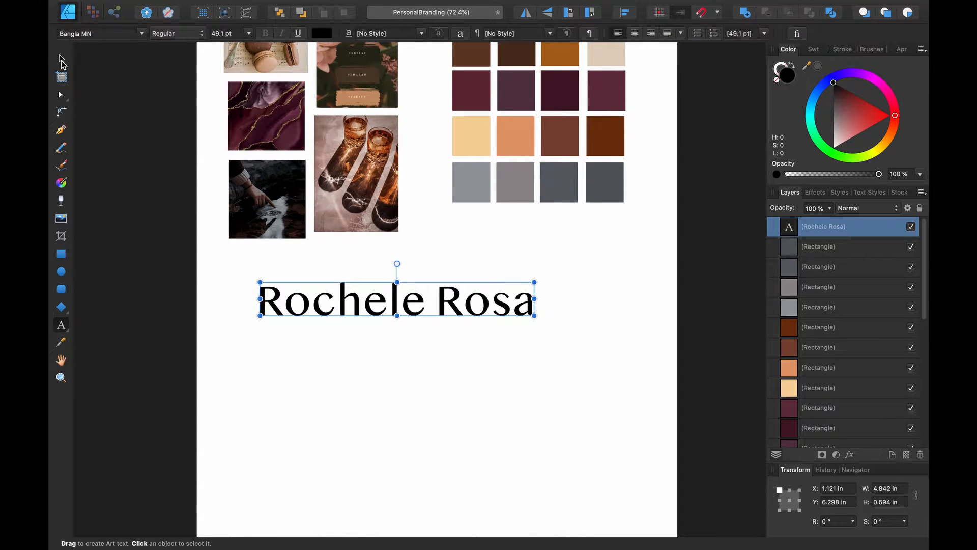
key("Escape")
left_click(61, 60)
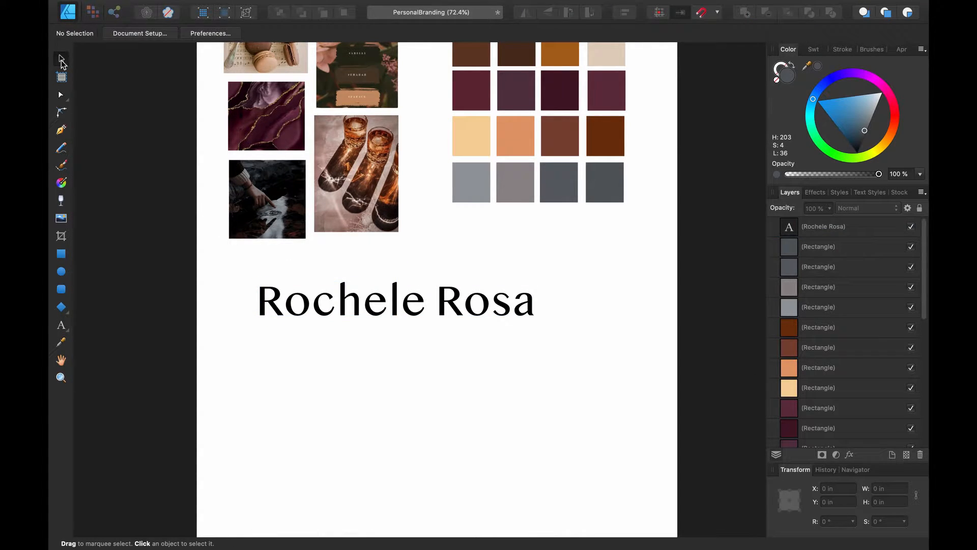
Copy and paste the name line, placing the copy just below the original
right_click(331, 306)
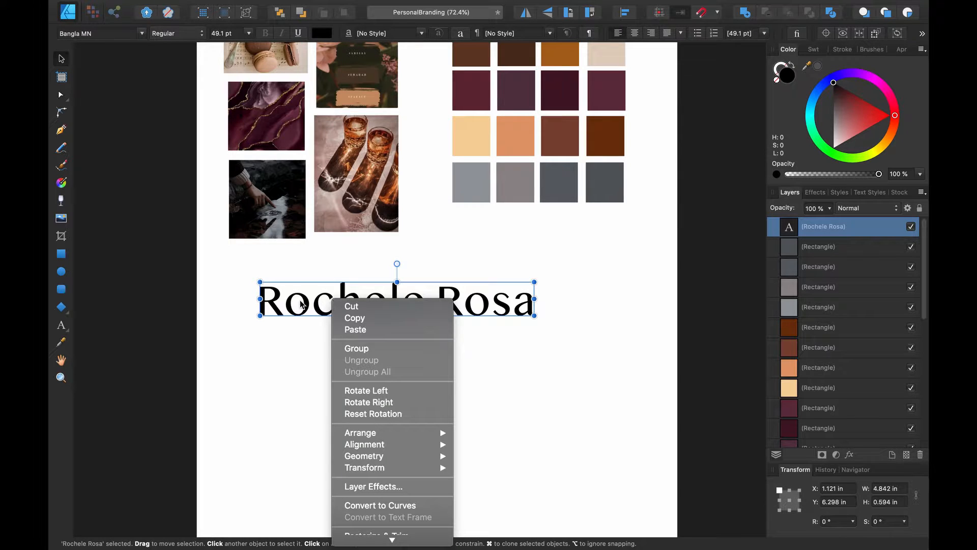
left_click(350, 318)
left_click(343, 335)
key("super+v")
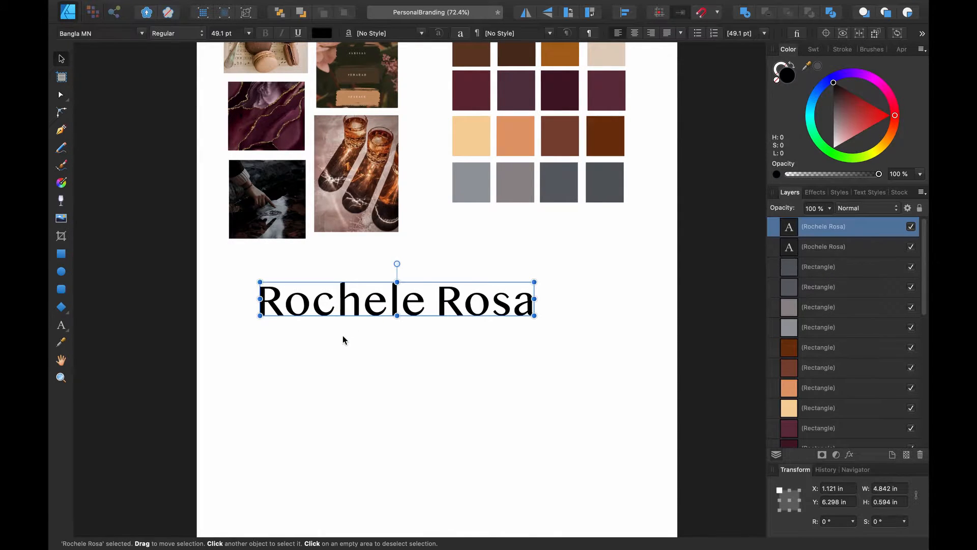
left_click_drag(358, 302, 362, 340)
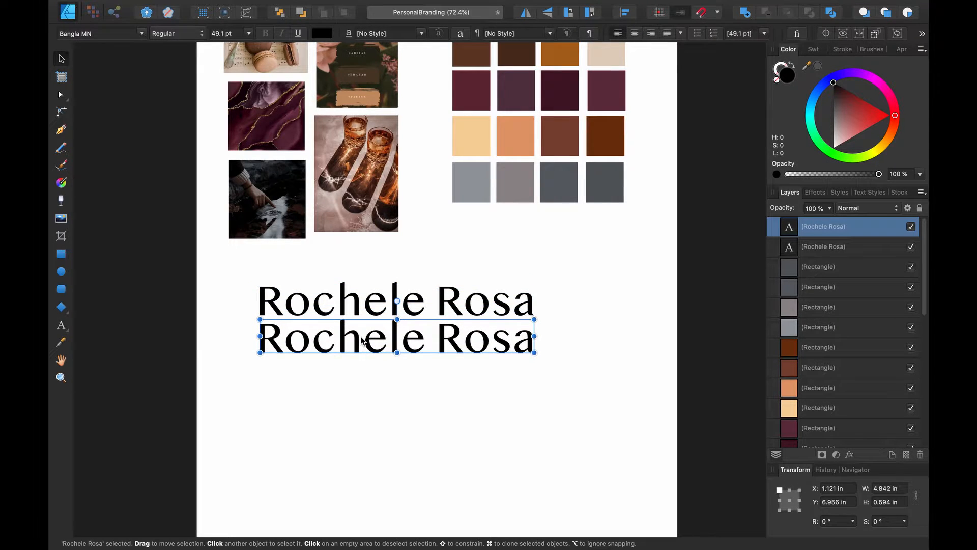
Duplicate the name line with Cmd+J into third and fourth copies, plus an extra copy on the top line
key("super+j")
left_click_drag(362, 340, 361, 412)
key("super+j")
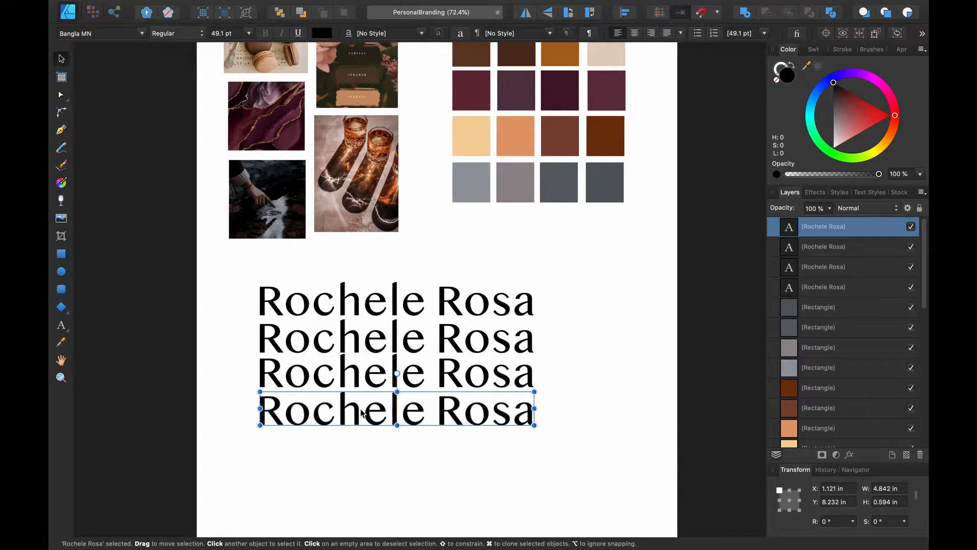
left_click(223, 360)
left_click(279, 309)
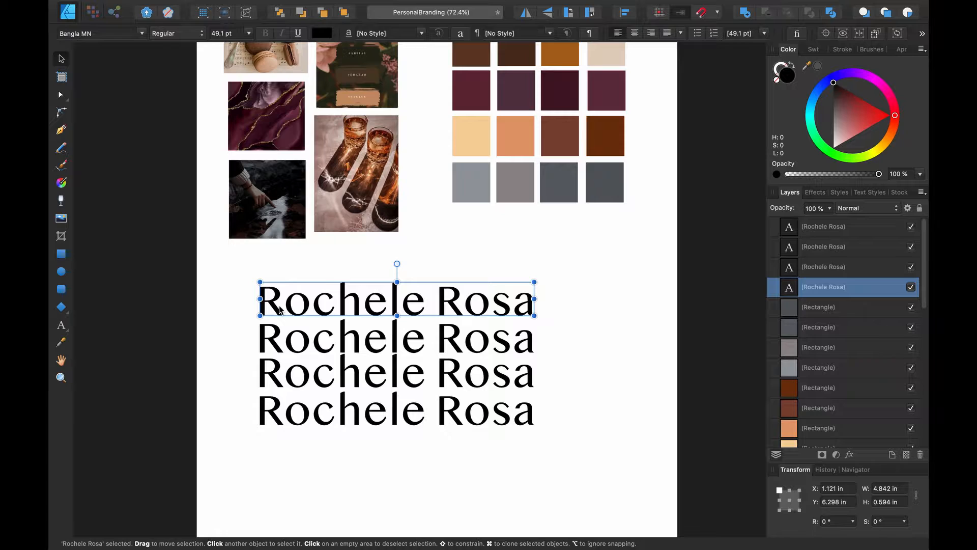
key("super+j")
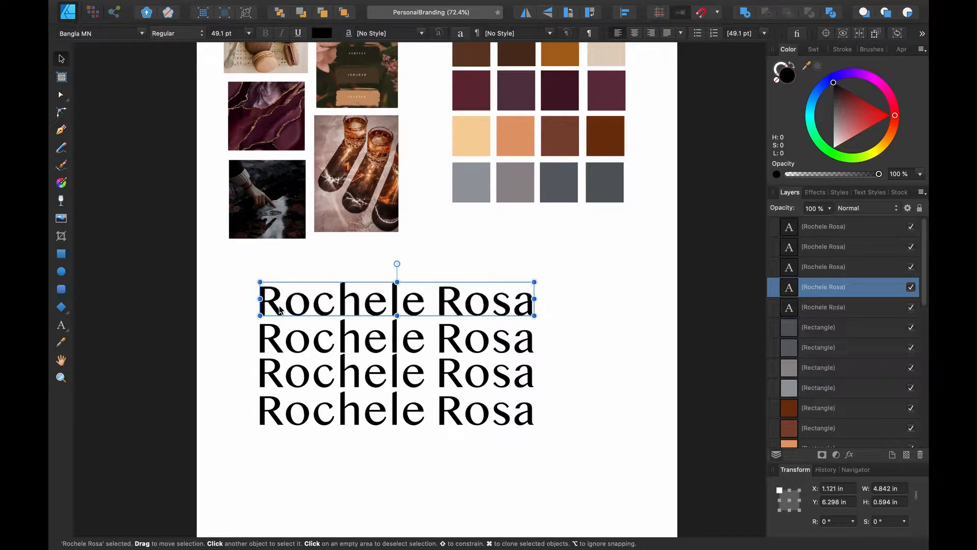
Turn the extra top copy into an 'H1' label and move it left of the top name line
double_click(514, 301)
key("super+a")
type("Rq")
key("BackSpace")
type("1")
key("Return")
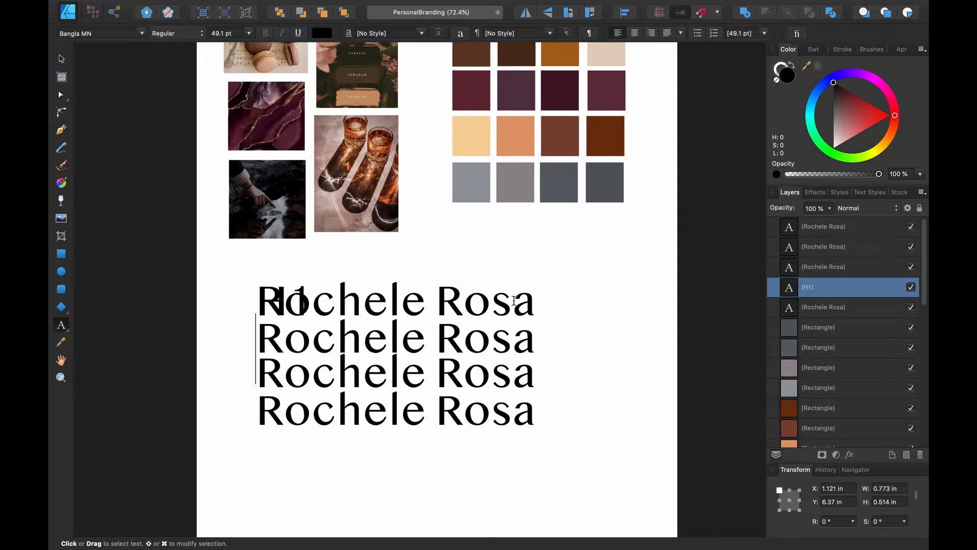
key("Escape")
key("v")
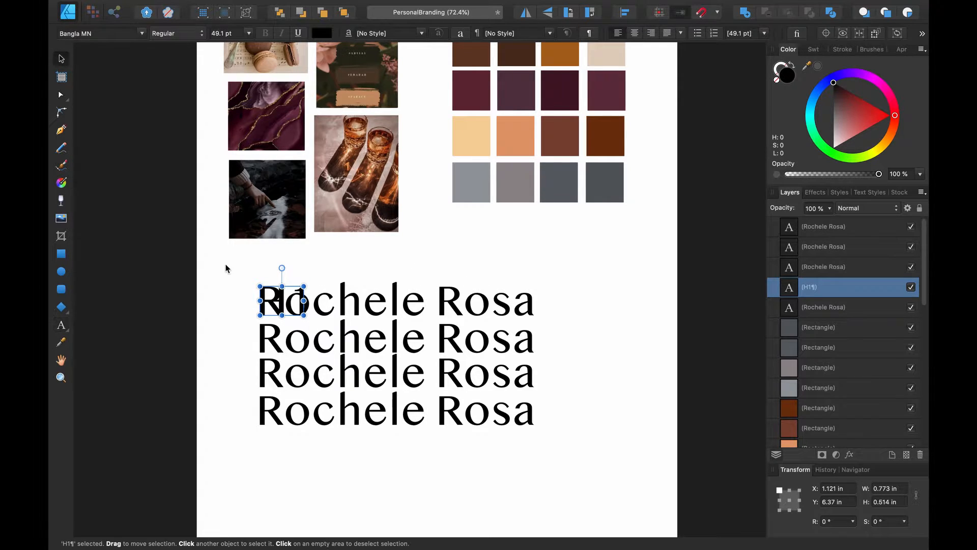
left_click_drag(282, 309, 232, 309)
Set the H1 label in Arial
double_click(232, 309)
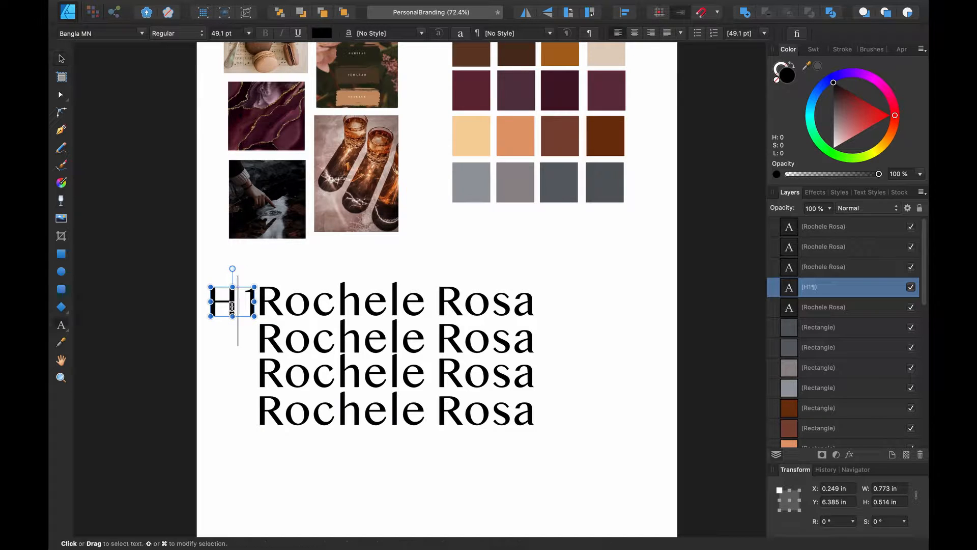
key("super+a")
left_click(143, 33)
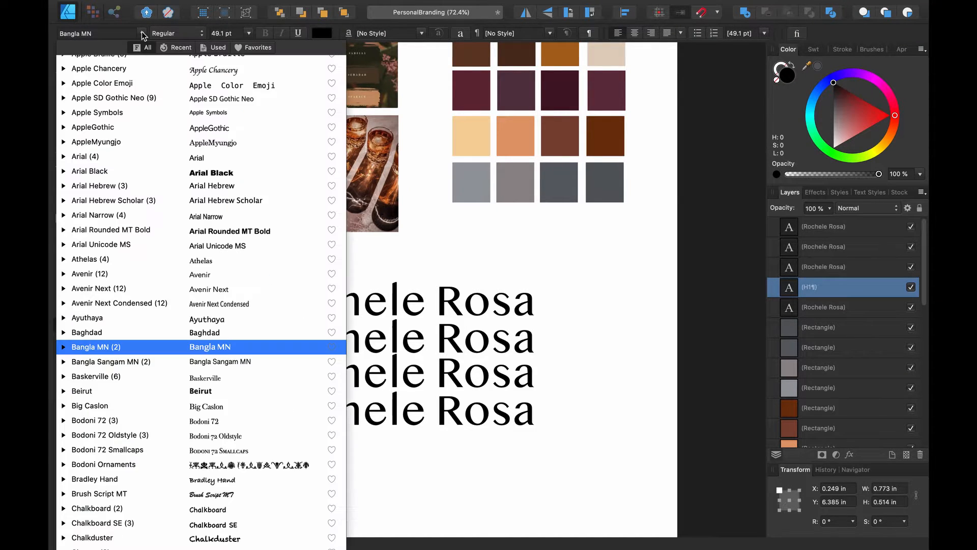
scroll(145, 131, "up", 3)
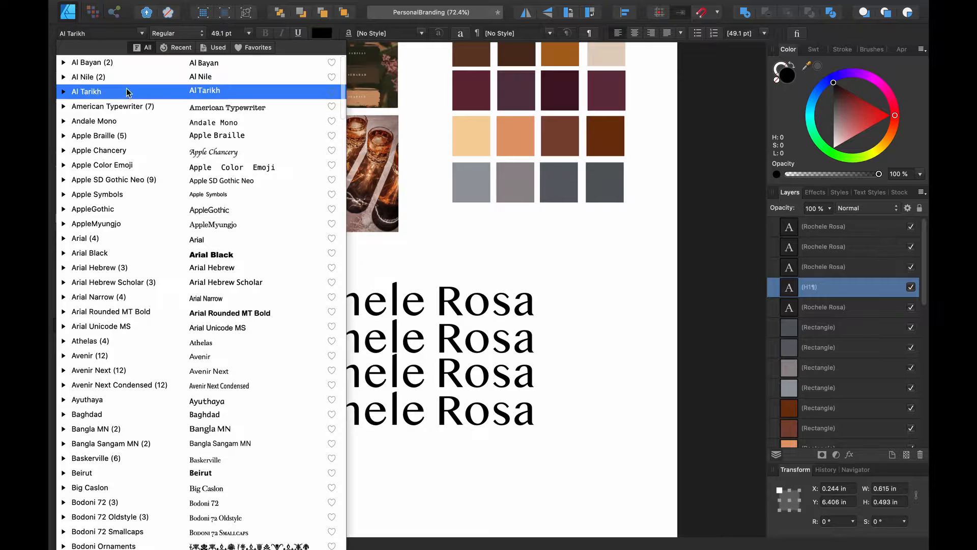
left_click(109, 239)
left_click(237, 338)
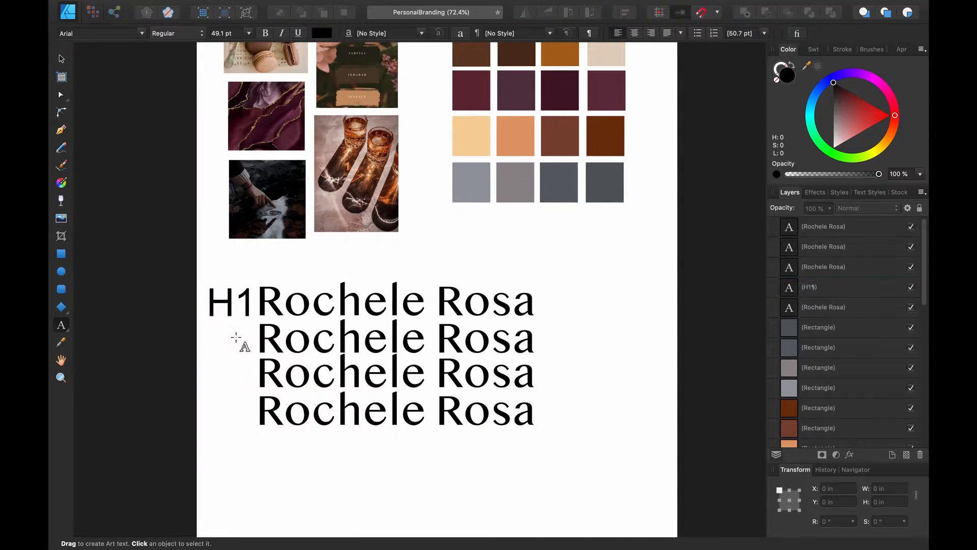
Clone the H1 label down beside the lower name lines, keeping the top label as H1
left_click(230, 304)
double_click(230, 304)
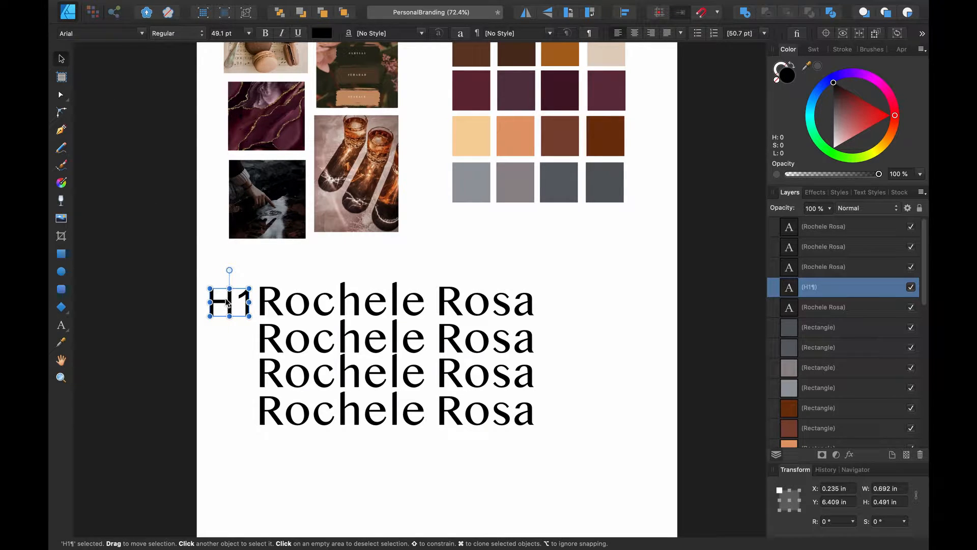
left_click_drag(228, 303, 227, 414)
left_click(245, 304)
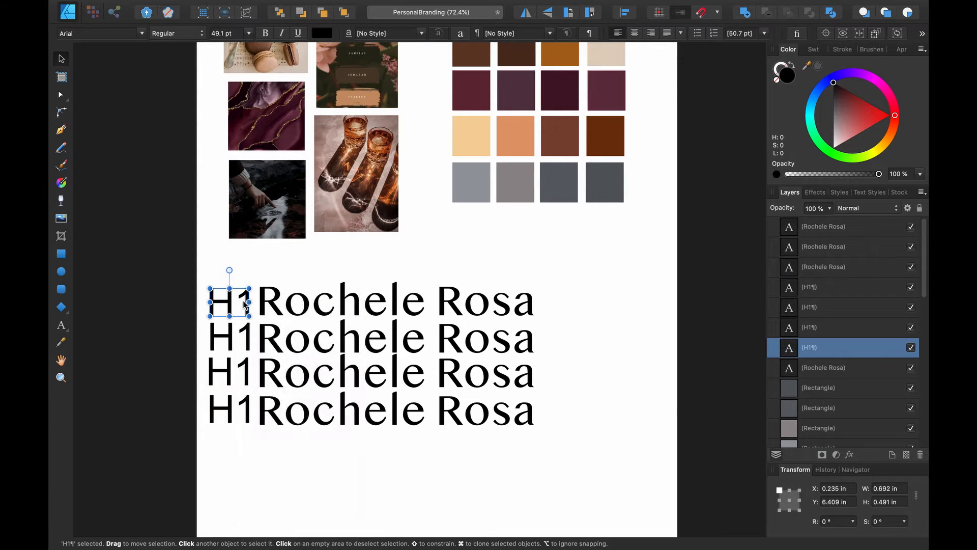
double_click(236, 299)
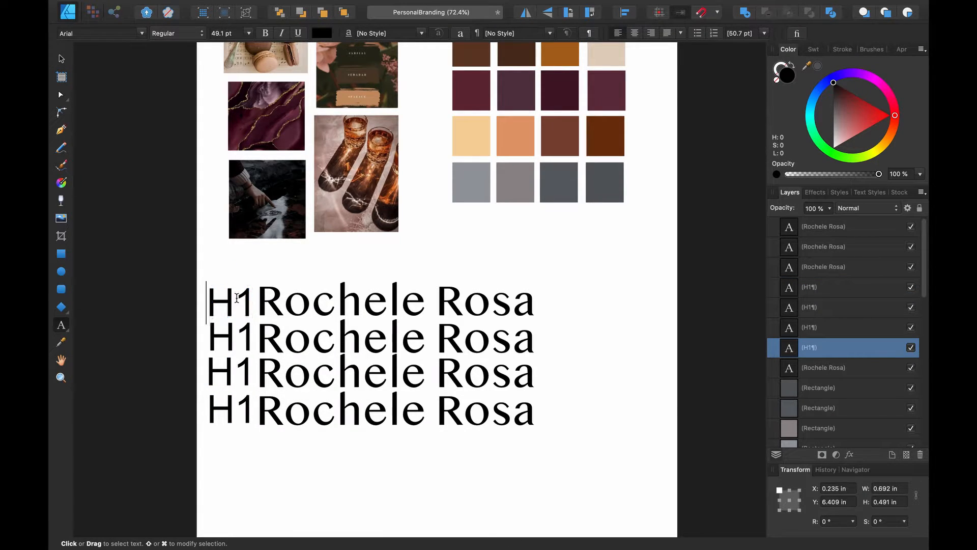
key("Delete")
type("2")
key("Escape")
left_click(239, 330)
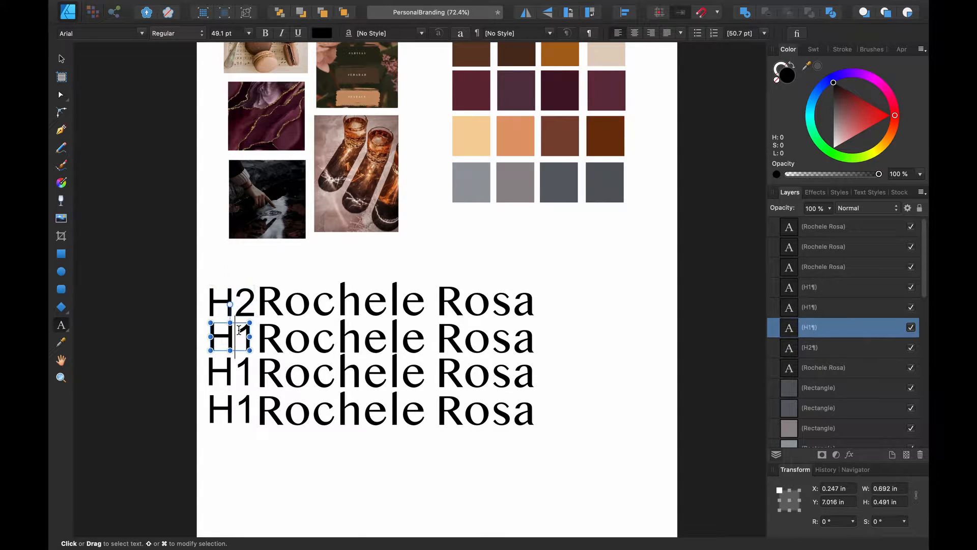
left_click(241, 295)
left_click(241, 295)
key("Delete")
type("1")
key("Escape")
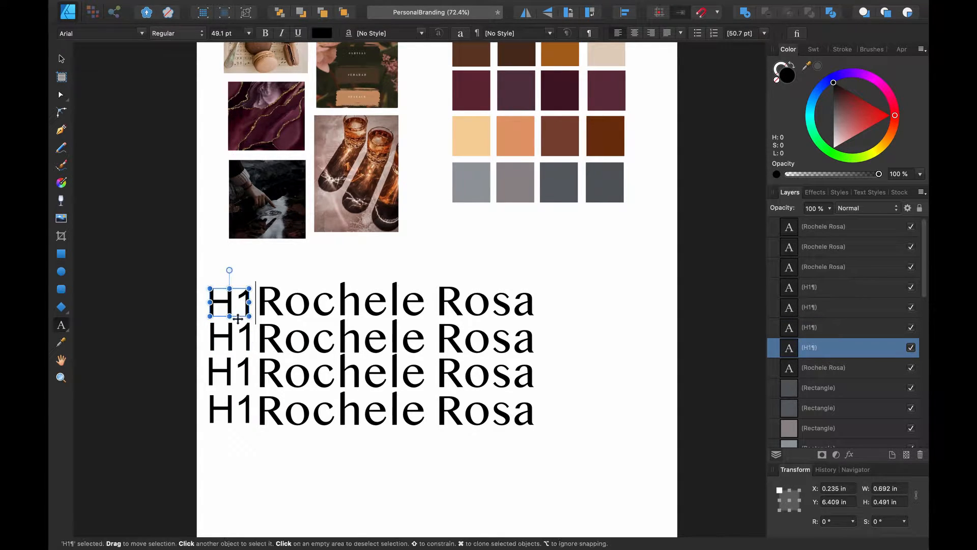
Retype the second and third labels as H2 and H3
left_click(239, 328)
left_click(241, 326)
key("BackSpace")
type("2")
key("Escape")
left_click(238, 367)
left_click(237, 367)
key("Delete")
type("3")
key("Escape")
Change the fourth label to read 'body'
left_click(235, 404)
left_click(235, 404)
key("BackSpace")
key("BackSpace")
type("body")
key("Escape")
key("Escape")
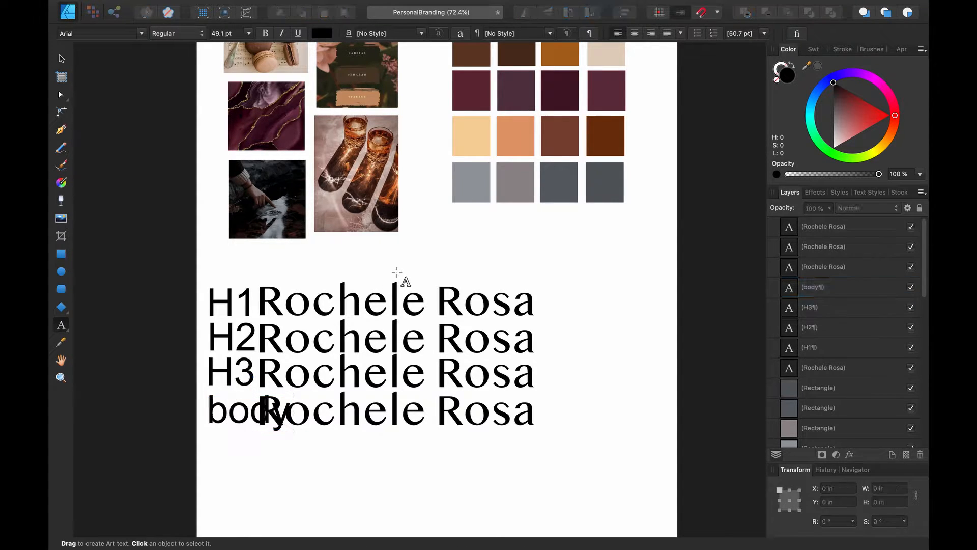
Select the H1, H2, H3 and body name lines and move them right, clear of their labels
left_click(62, 59)
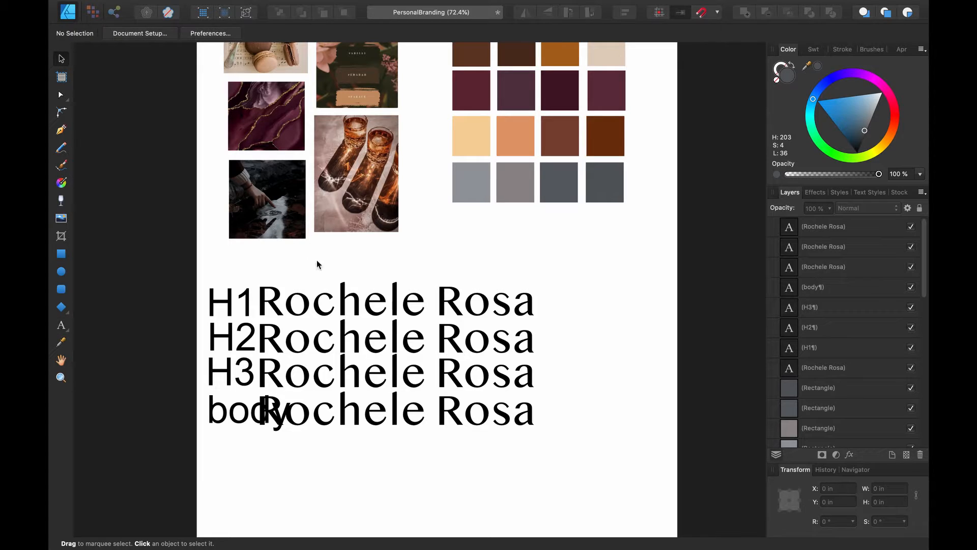
left_click_drag(342, 271, 414, 438)
left_click_drag(551, 277, 422, 310)
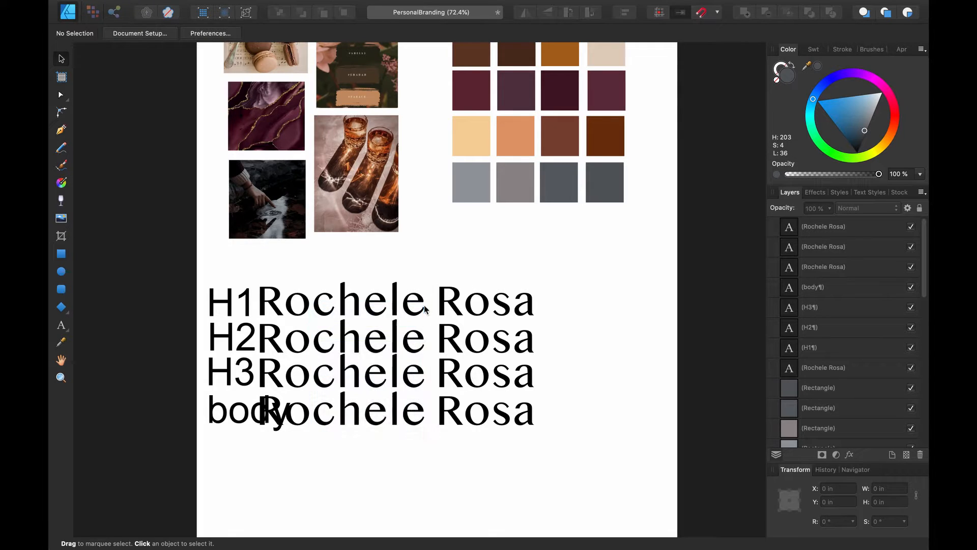
left_click(396, 310)
left_click(396, 340, "shift")
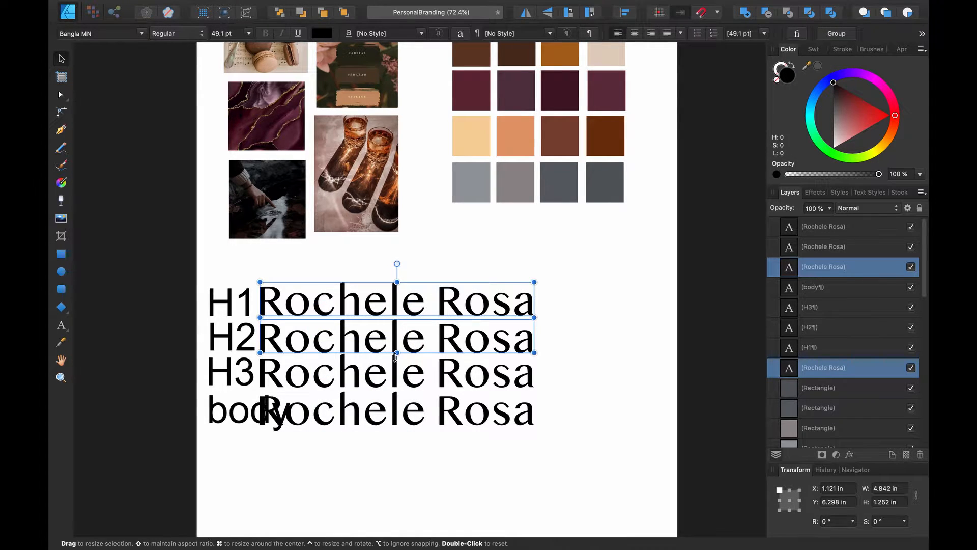
left_click(383, 373, "shift")
left_click(380, 413, "shift")
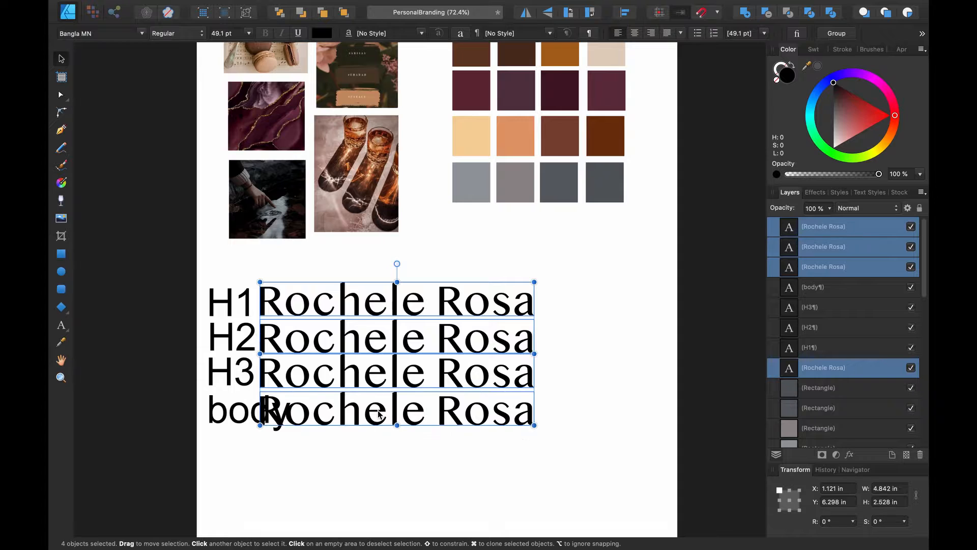
left_click_drag(376, 372, 421, 372)
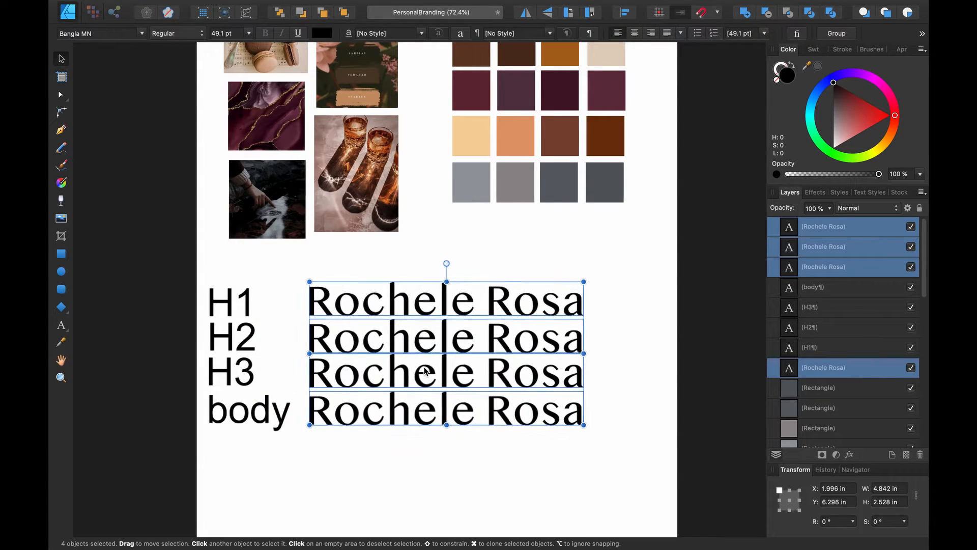
left_click(387, 452)
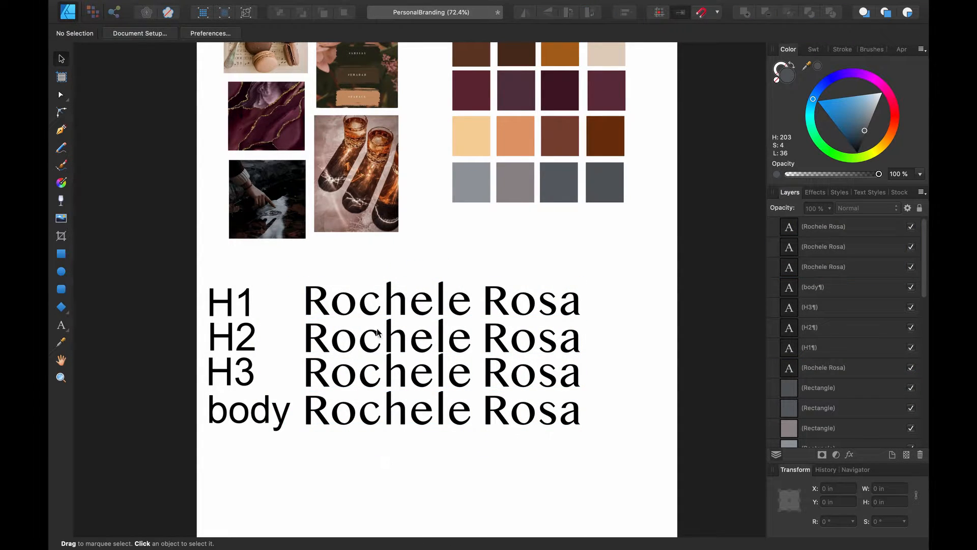
left_click(393, 300)
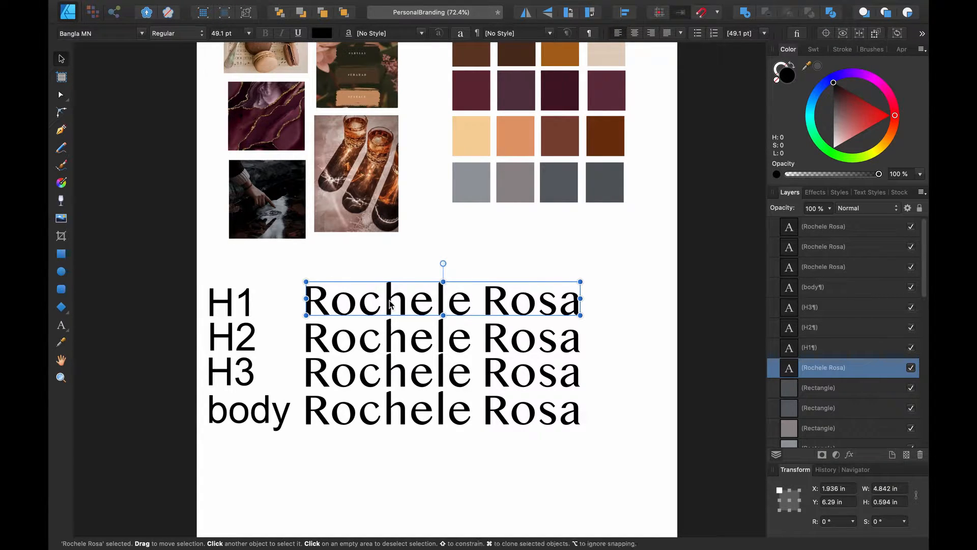
Select all of the H2 name text, set it in Baskerville and make it italic
double_click(389, 302)
key("super+a")
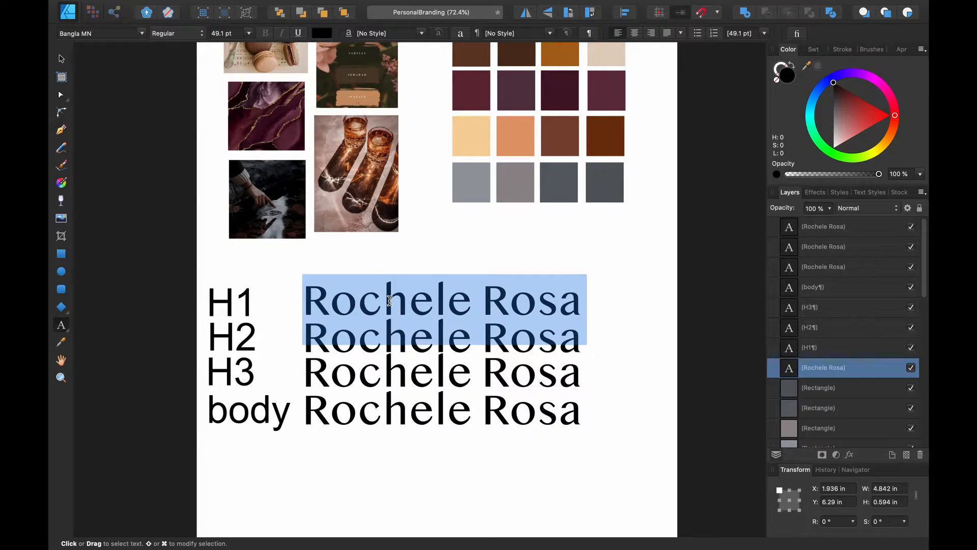
left_click(606, 340)
left_click(537, 340)
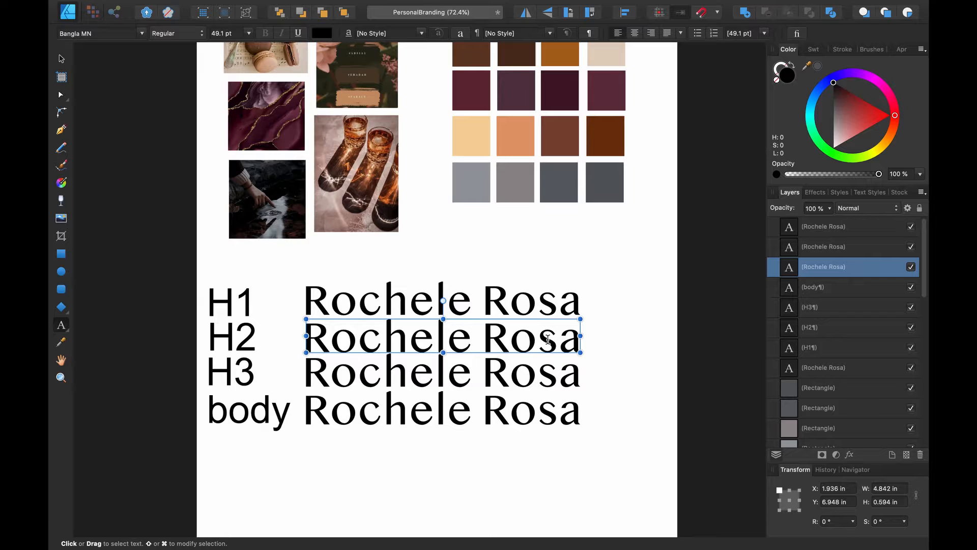
key("super+a")
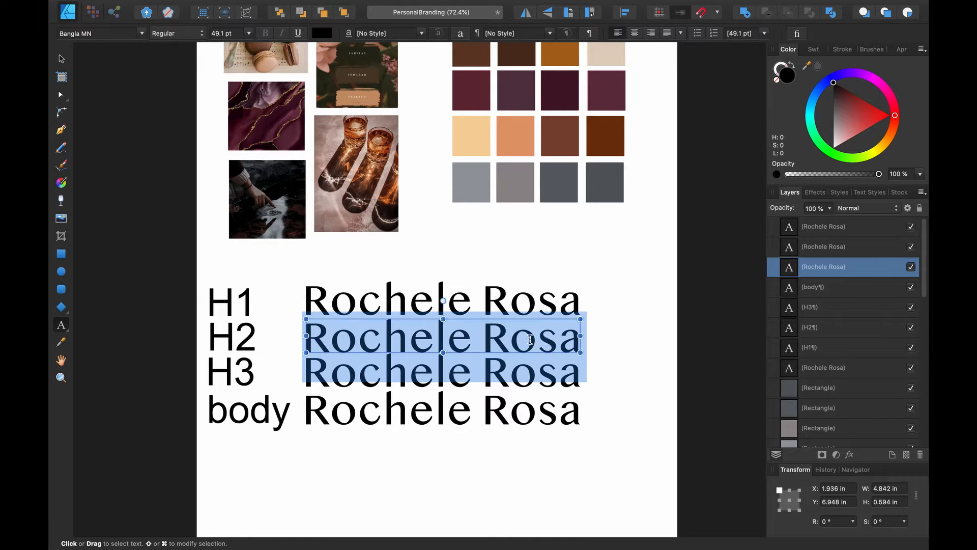
left_click(143, 33)
left_click(161, 356)
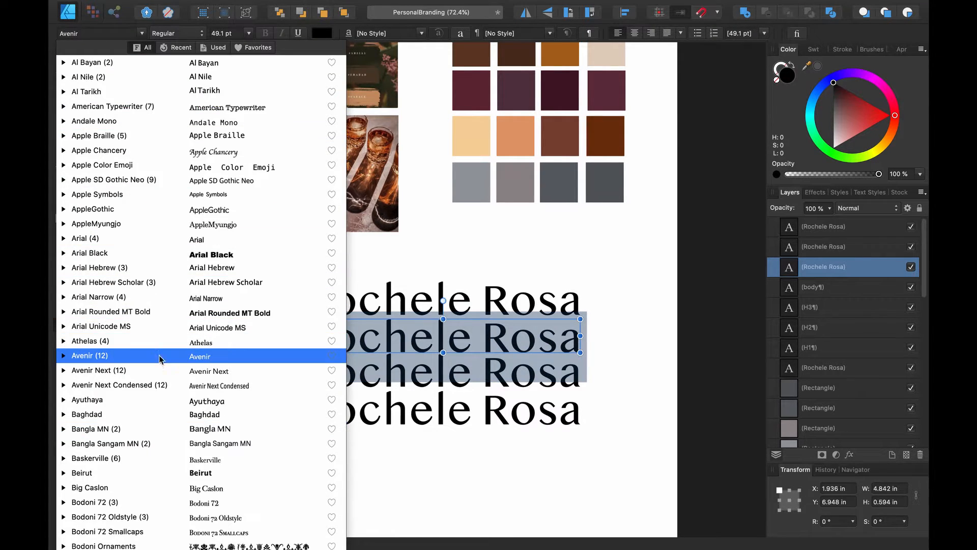
scroll(159, 365, "down", 10)
scroll(159, 362, "up", 10)
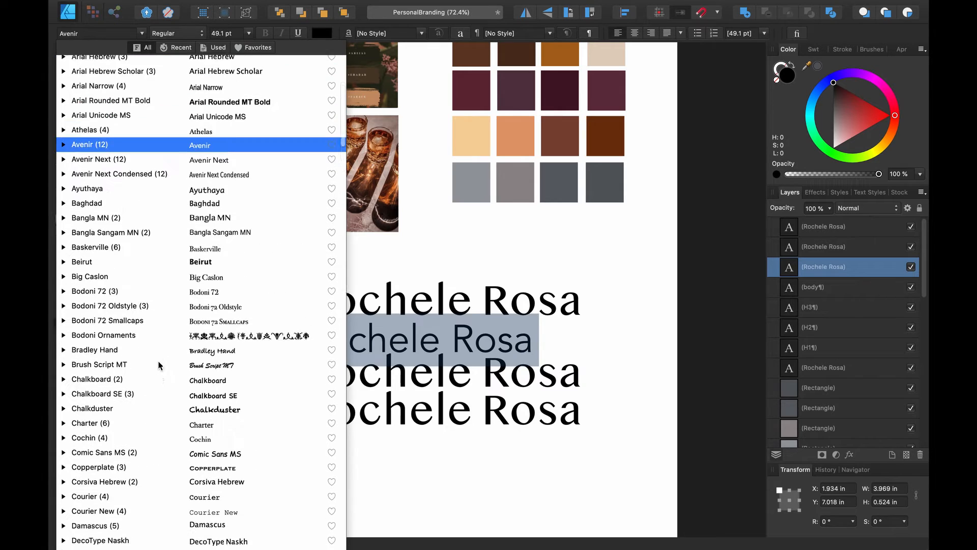
left_click(149, 258)
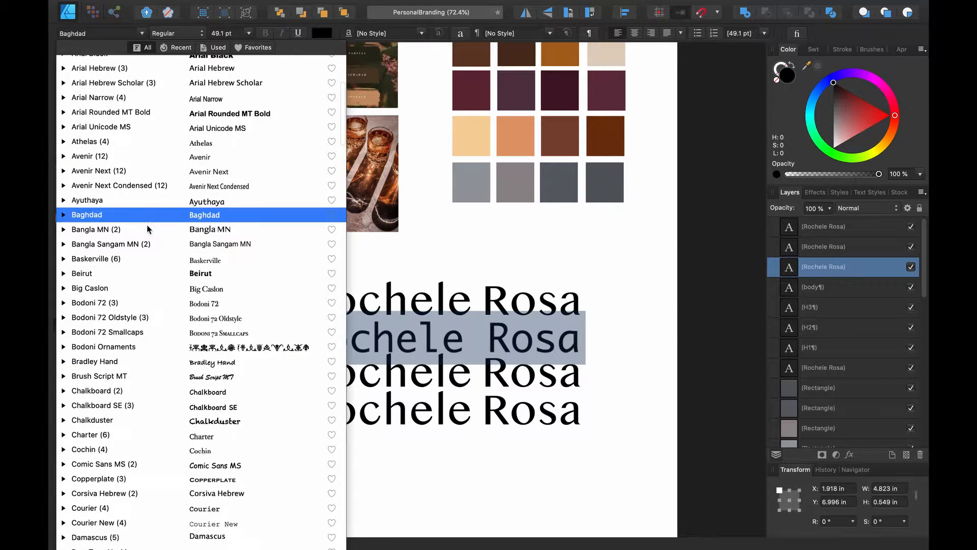
left_click(148, 259)
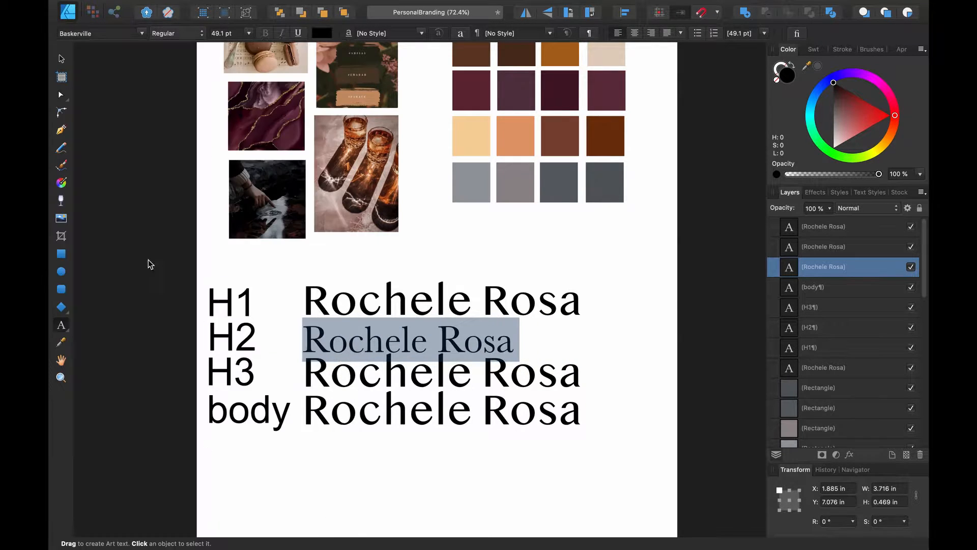
left_click(283, 34)
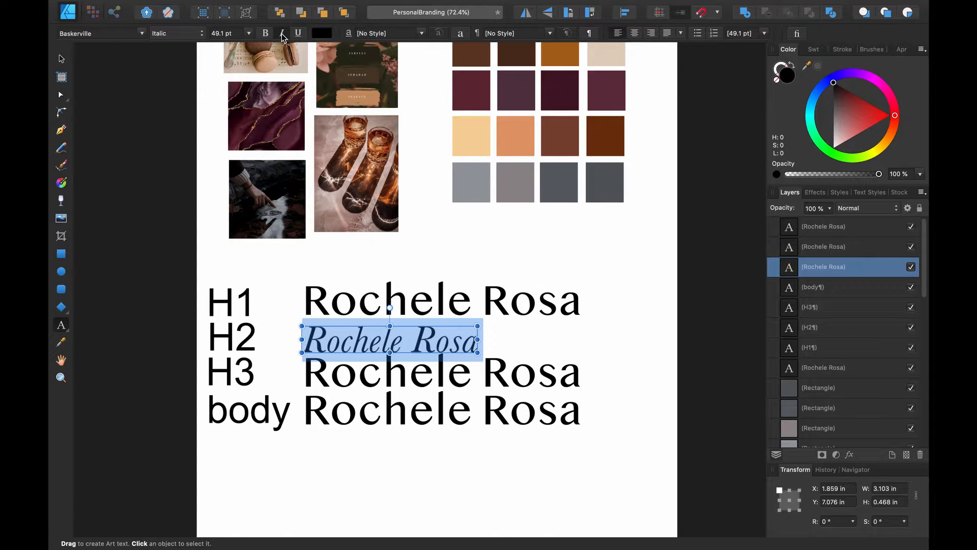
right_click(338, 377)
left_click(324, 374)
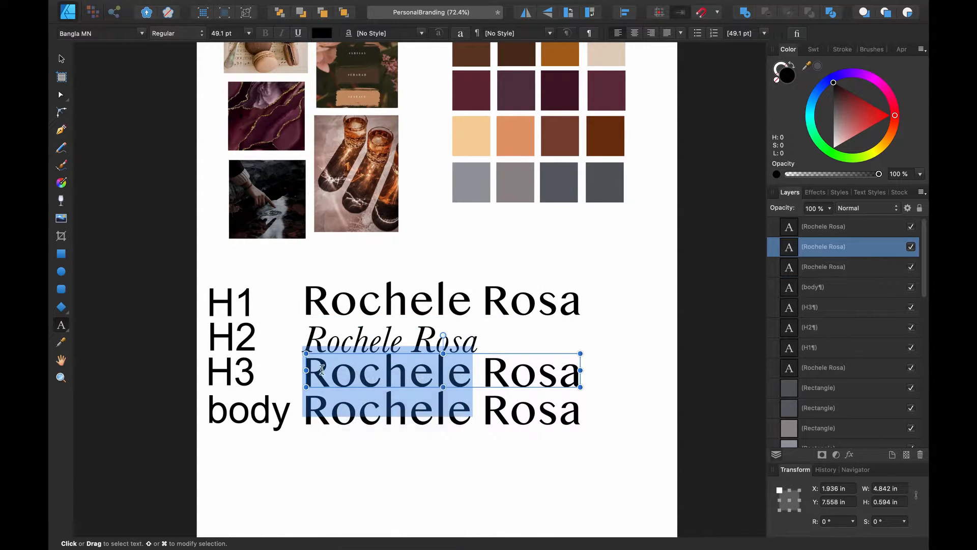
Set the H3 name line in Bodoni 72 and make it italic
left_click(331, 371)
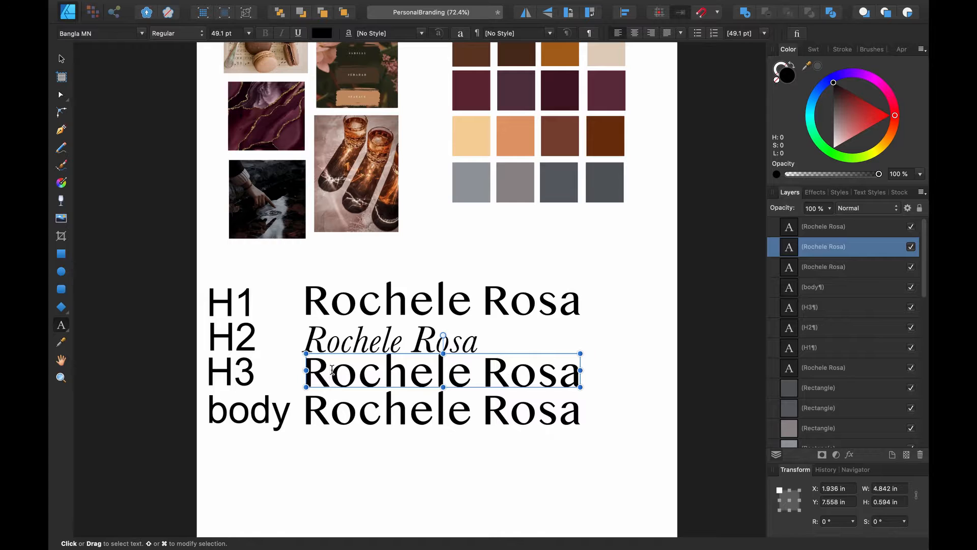
key("super+a")
left_click(142, 33)
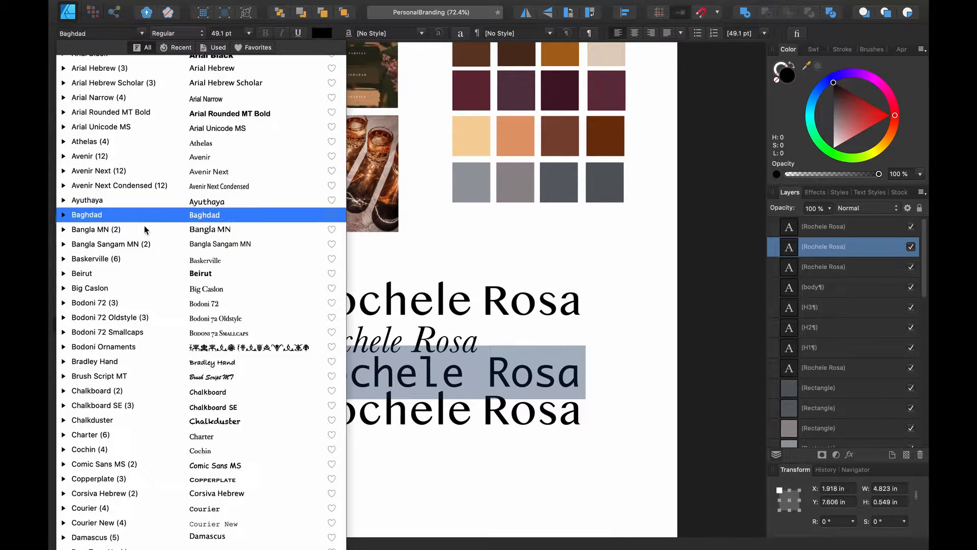
left_click(139, 302)
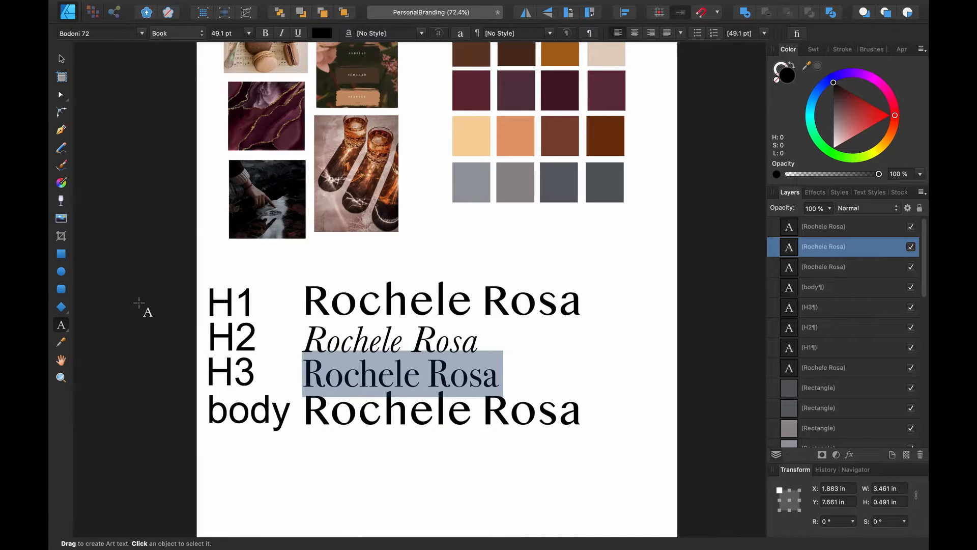
left_click(281, 33)
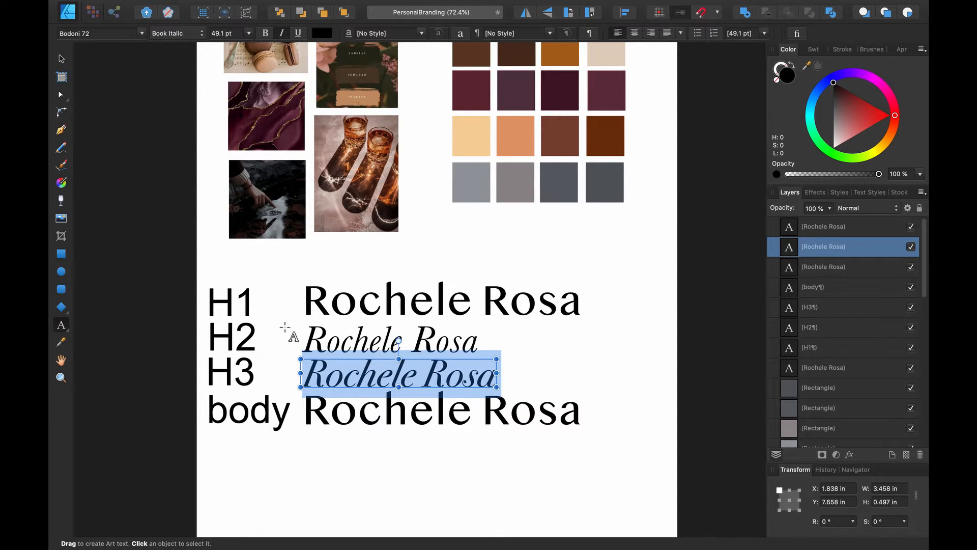
left_click(321, 453)
Check each heading's font, then set the H1 name line in Bangla MN Regular
left_click(367, 334)
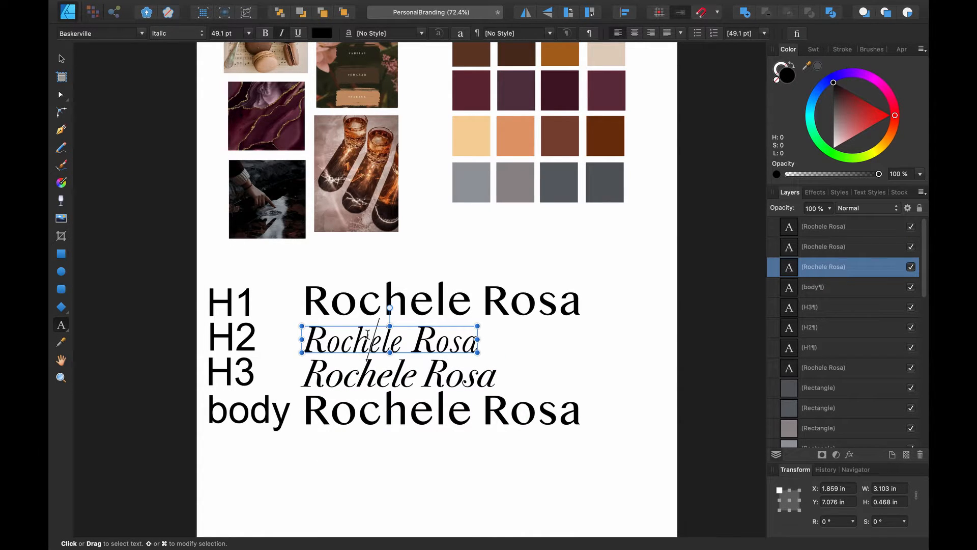
left_click(363, 372)
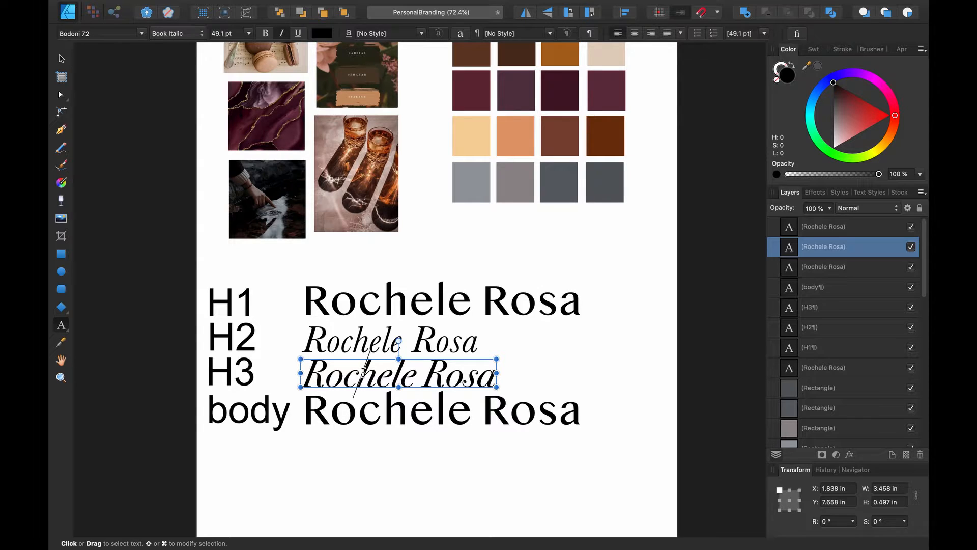
left_click(371, 339)
left_click(379, 309)
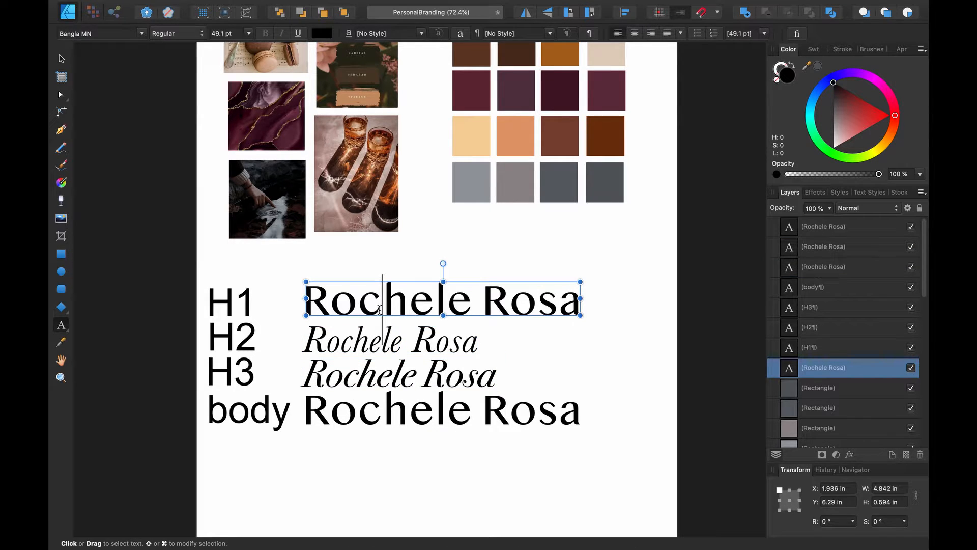
left_click(142, 33)
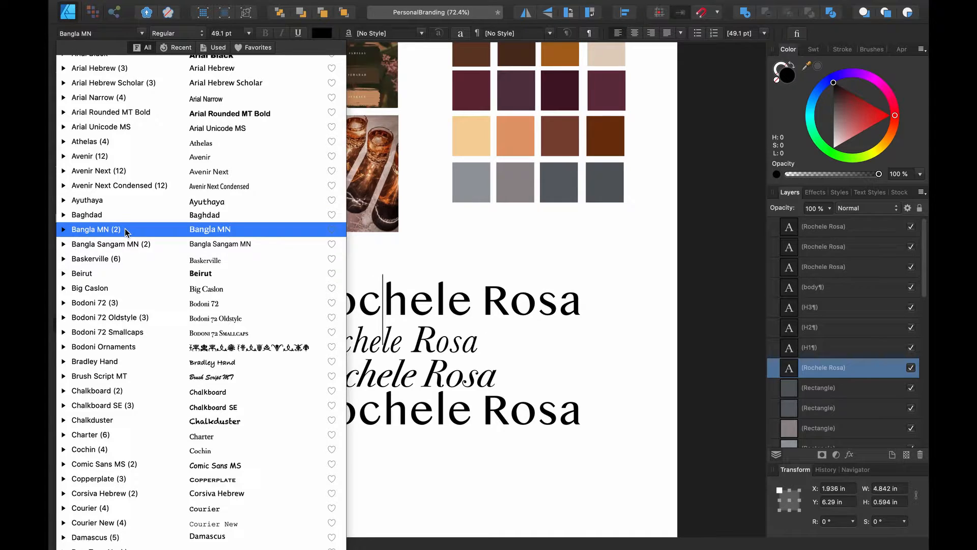
left_click(64, 230)
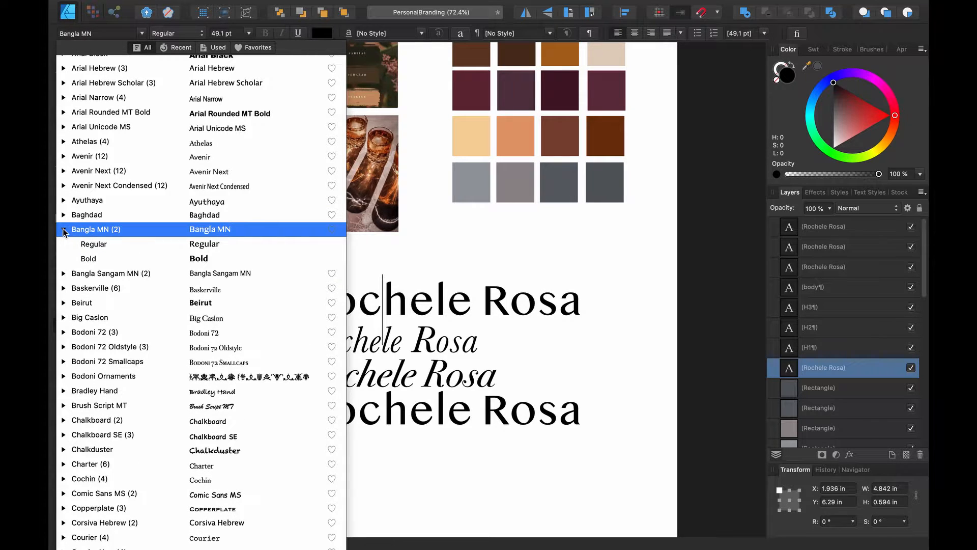
left_click(98, 249)
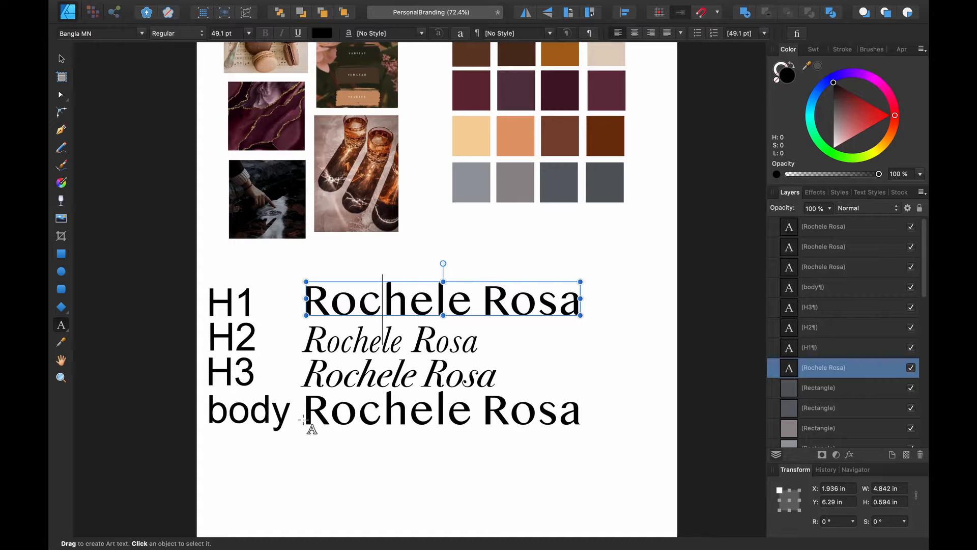
left_click(342, 381)
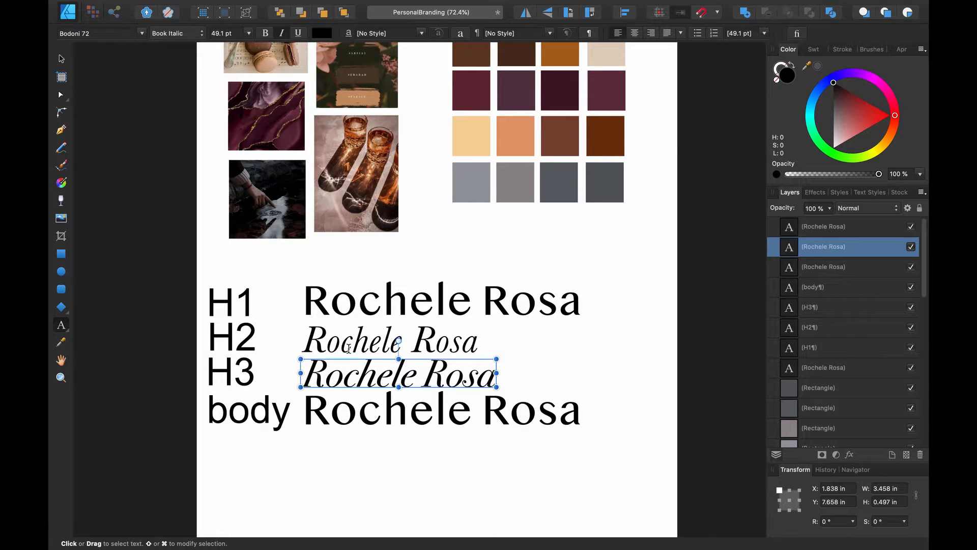
Make the H2 name line bold, giving Baskerville Bold Italic
left_click(348, 348)
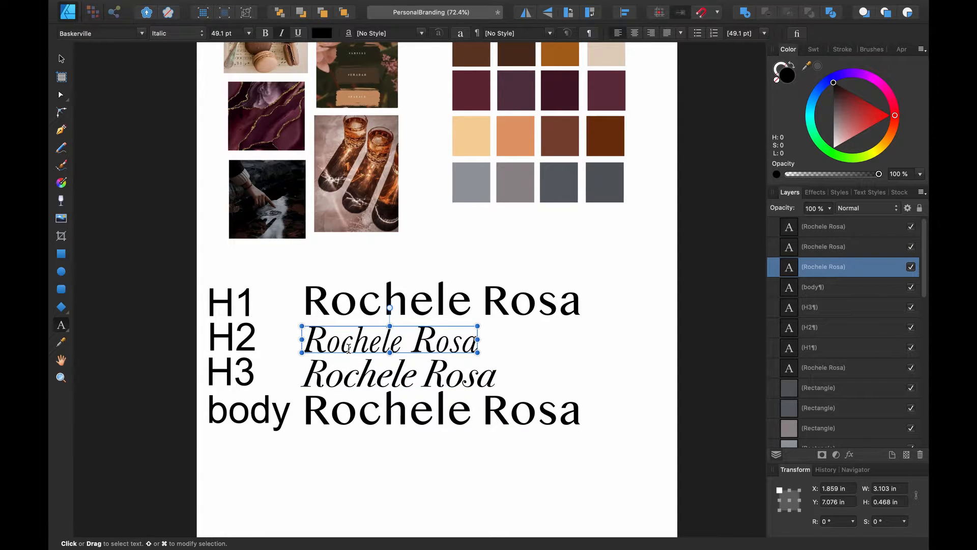
triple_click(349, 348)
left_click(265, 33)
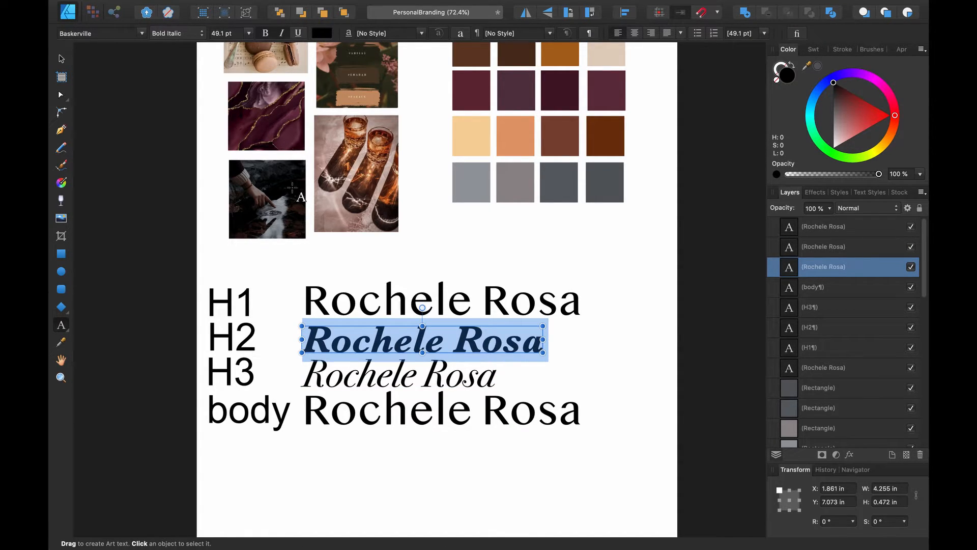
Change the H3 name line from Bodoni 72 to Baskerville Italic
right_click(346, 373)
left_click(346, 376)
left_click(346, 375)
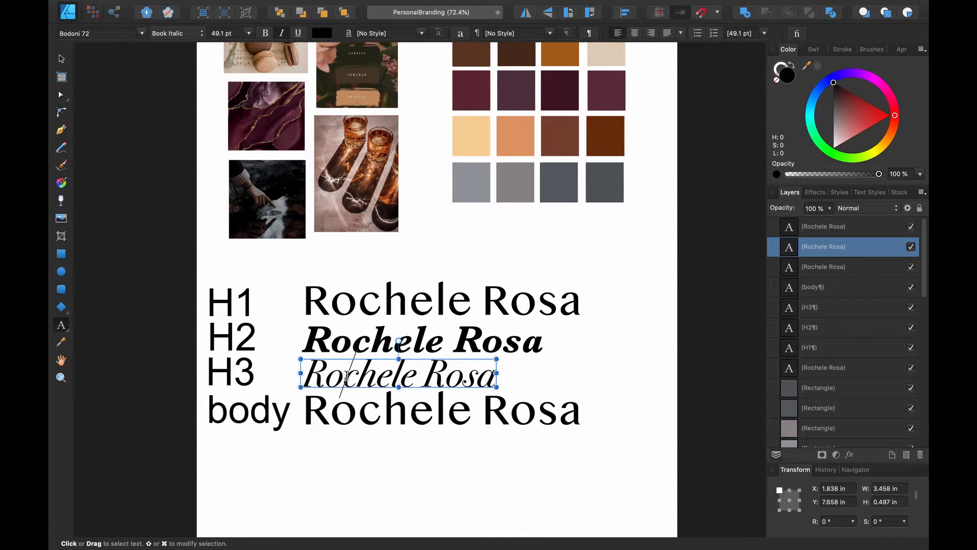
triple_click(347, 376)
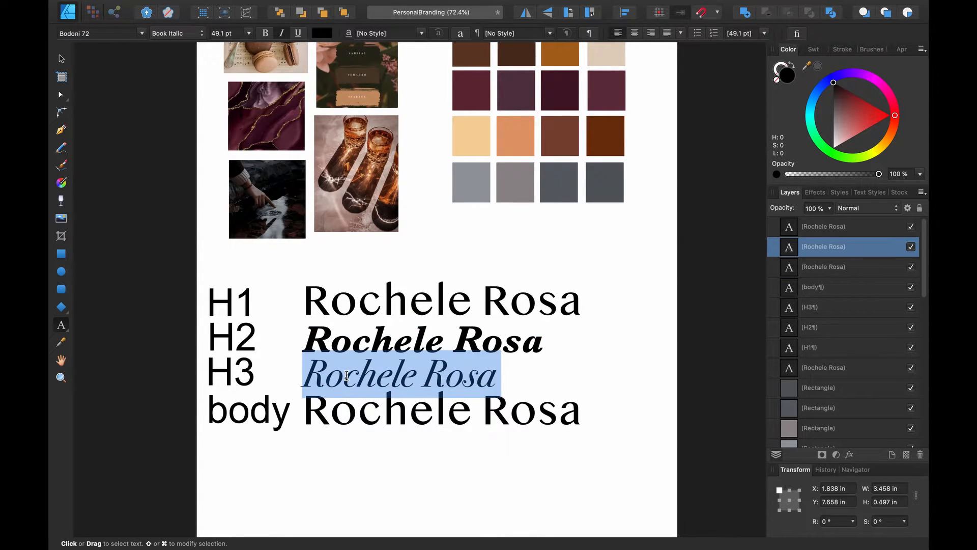
left_click(142, 34)
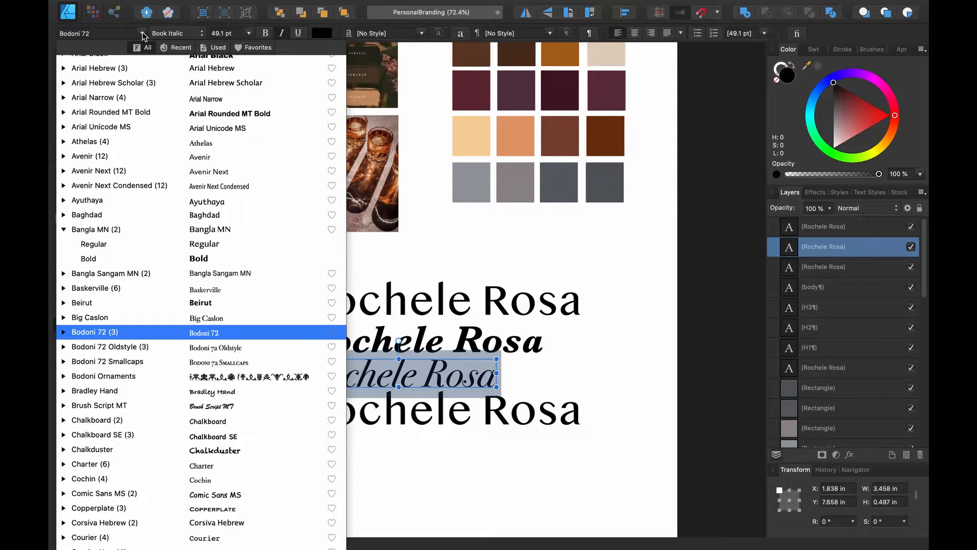
left_click(129, 290)
left_click(330, 415)
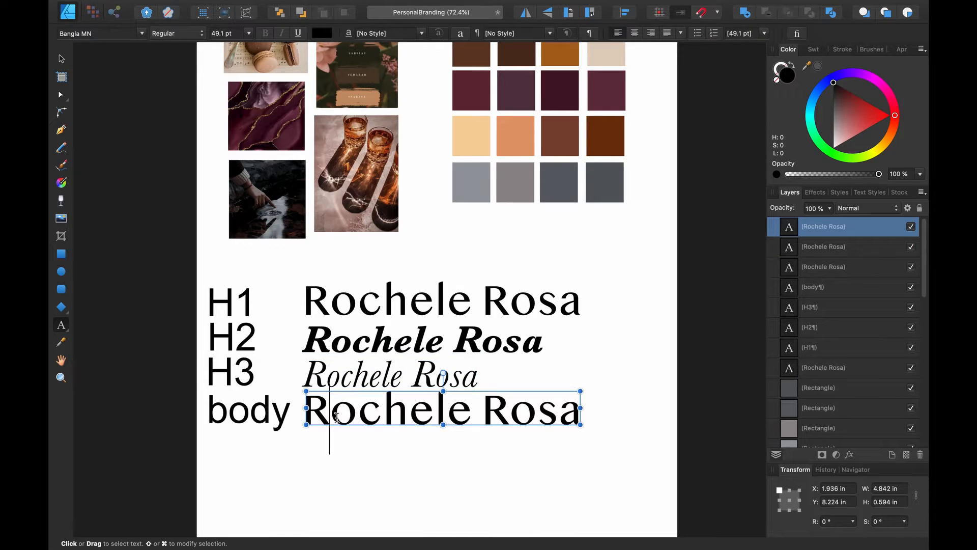
key("super+a")
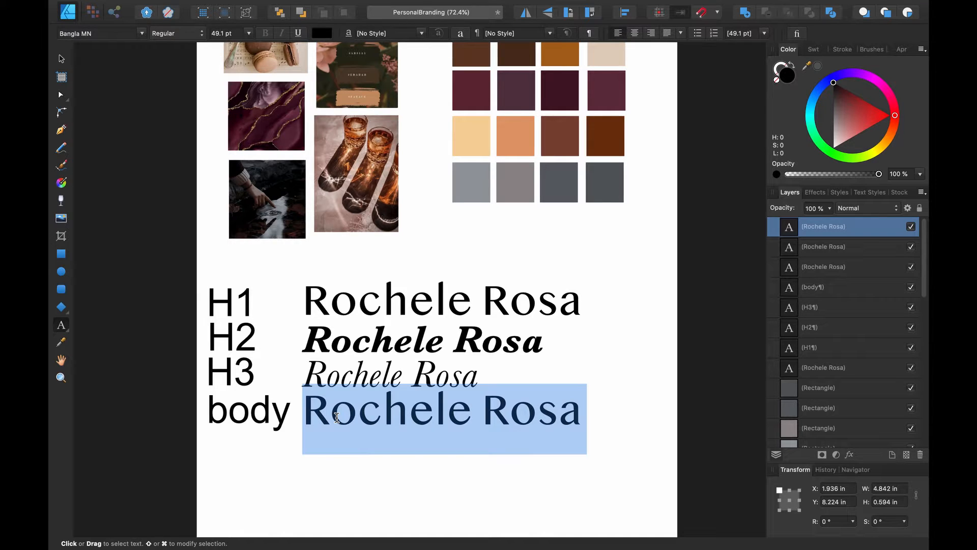
Apply Baskerville Regular to the body name line and deselect to review the headings
left_click(201, 34)
left_click(189, 37)
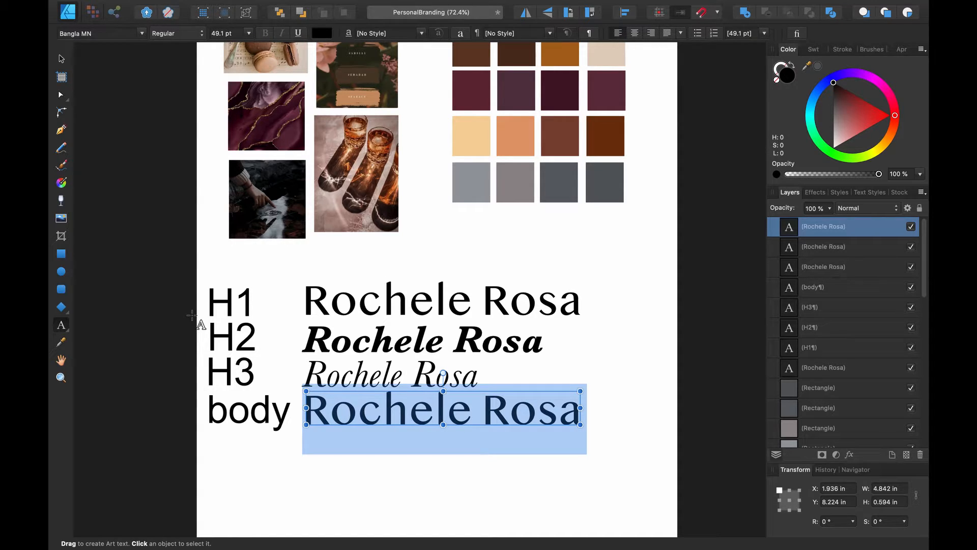
left_click(142, 33)
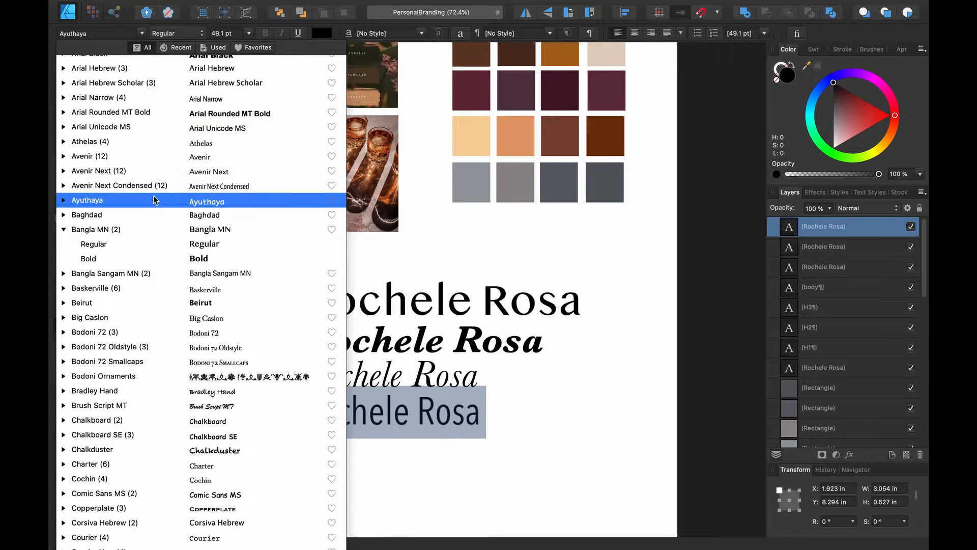
left_click(151, 288)
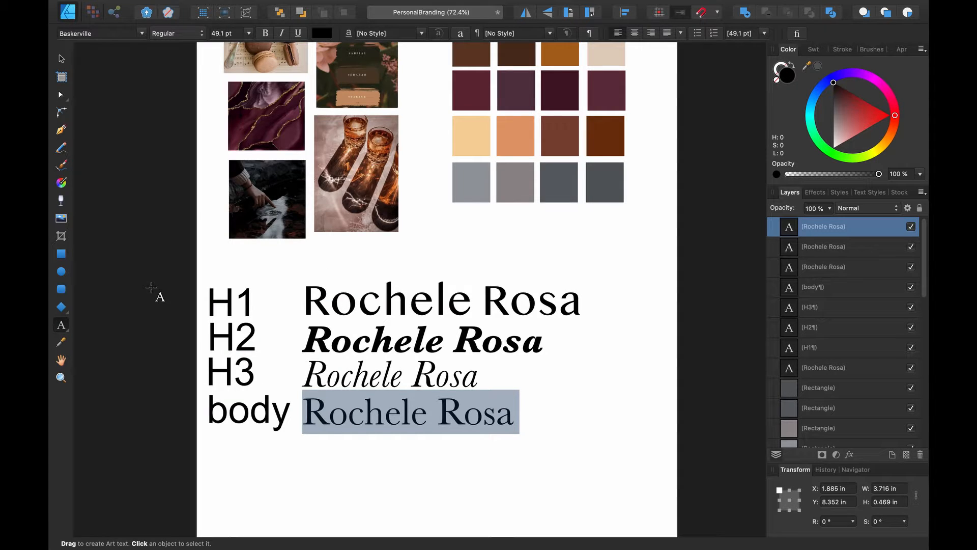
left_click(311, 454)
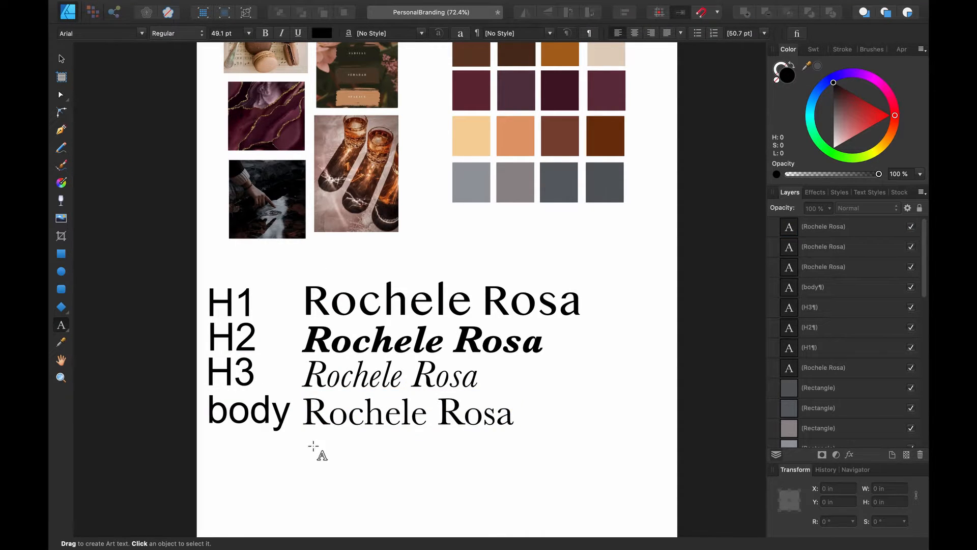
left_click(355, 377)
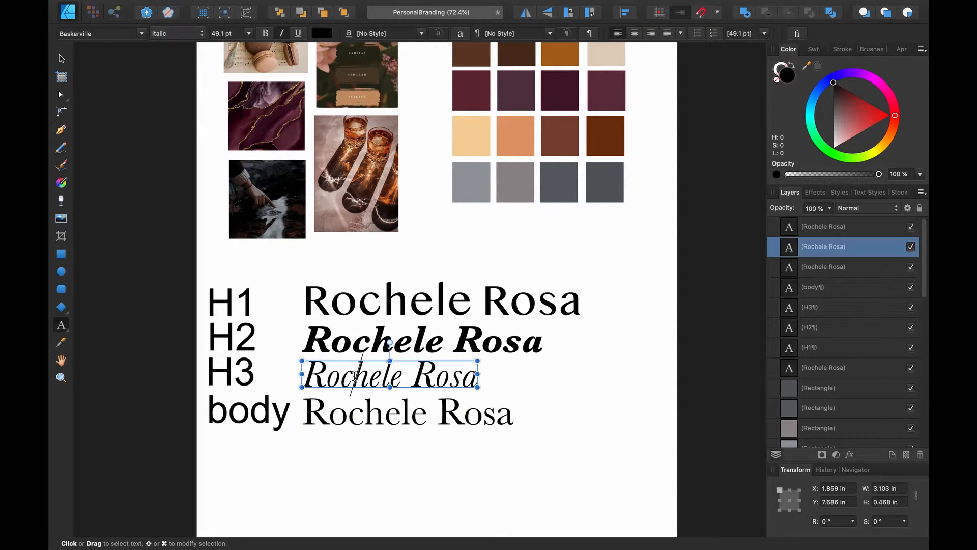
left_click(349, 415)
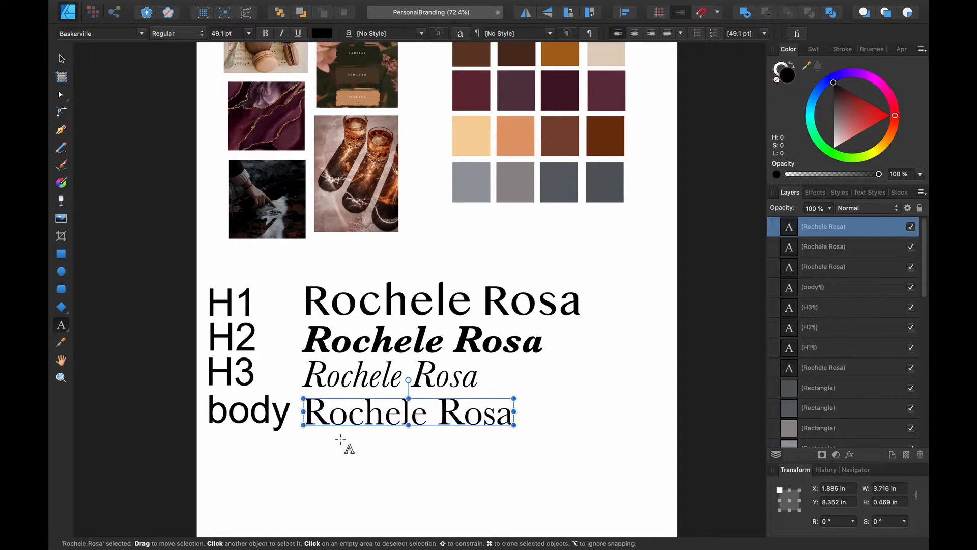
left_click(334, 465)
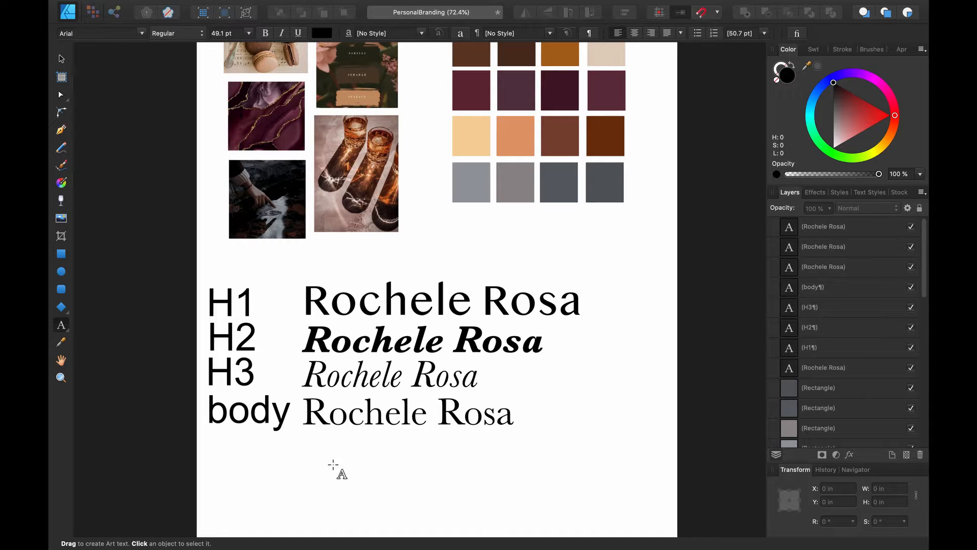
left_click(366, 304)
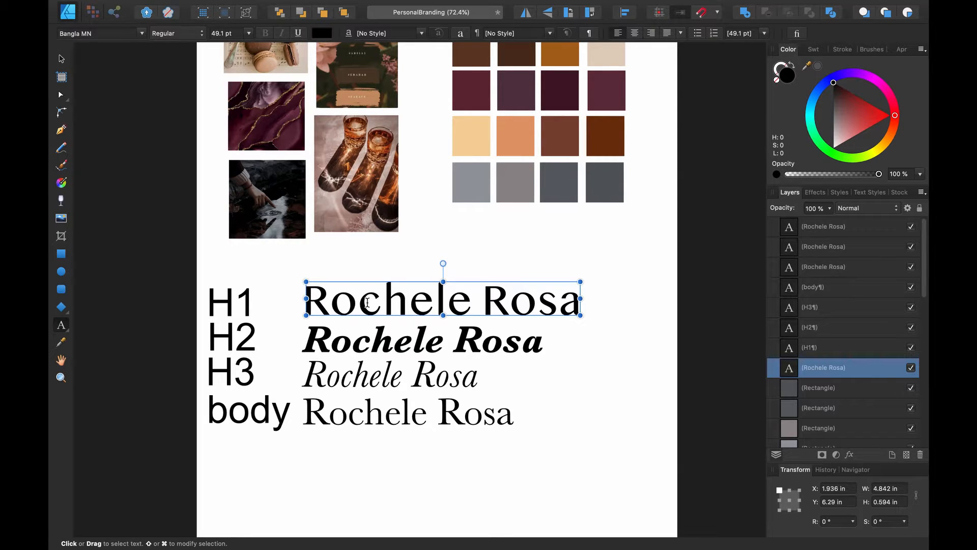
triple_click(367, 302)
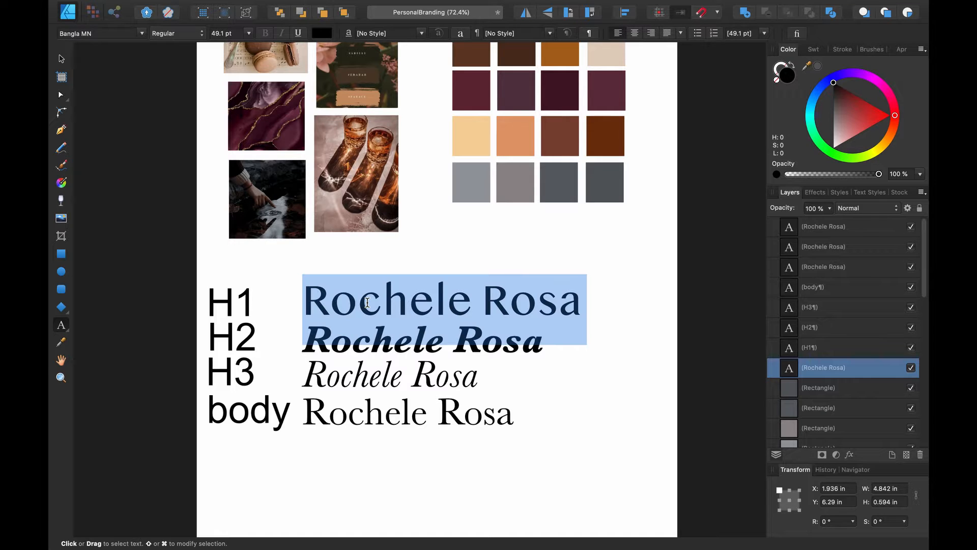
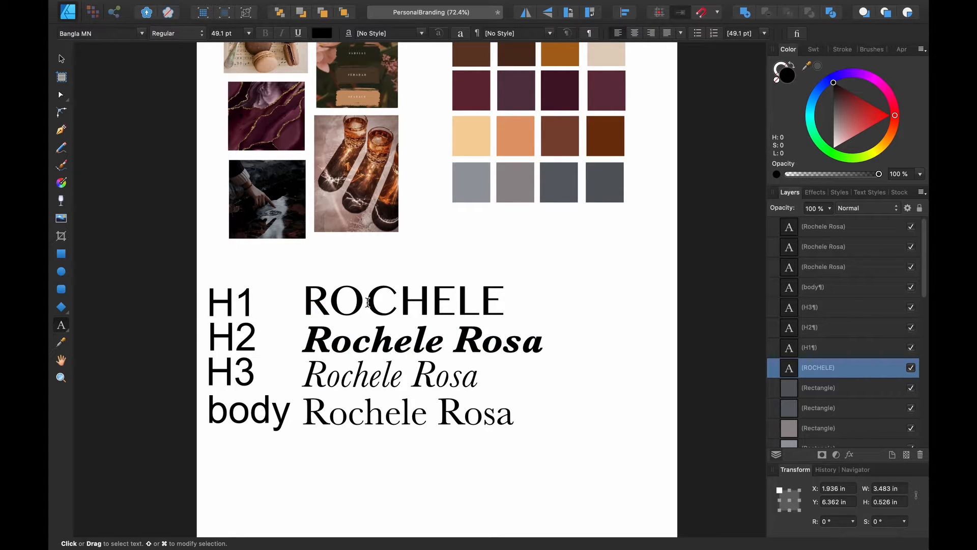
key("Escape")
left_click(382, 414)
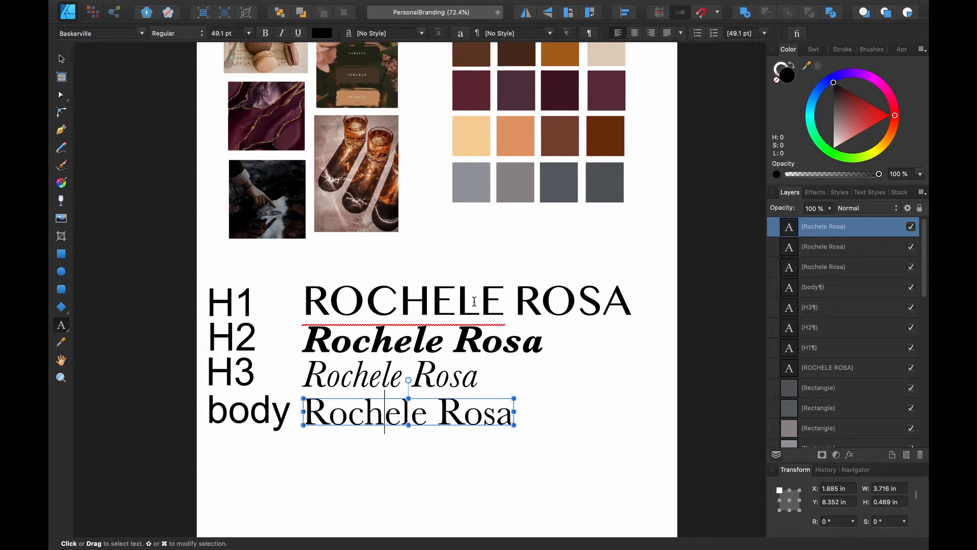
left_click(413, 297)
key("super+a")
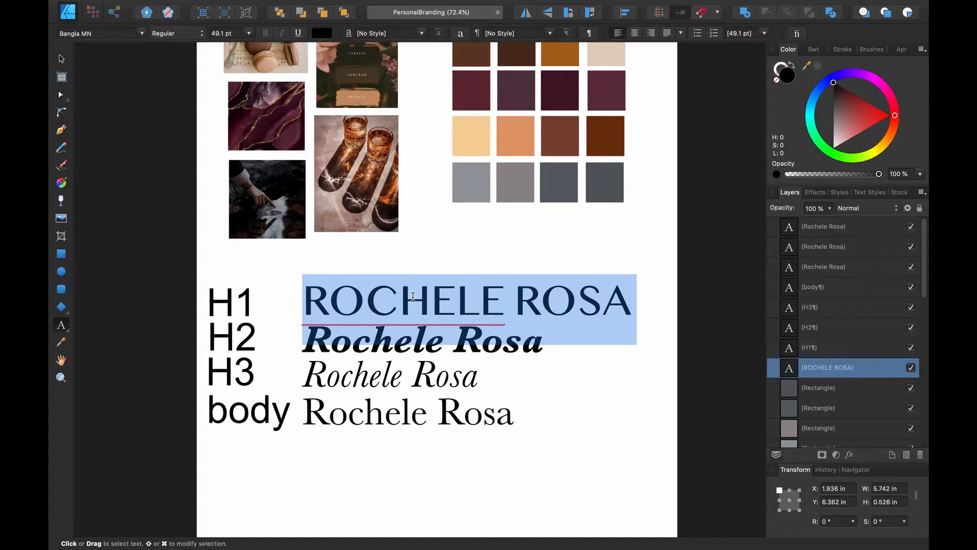
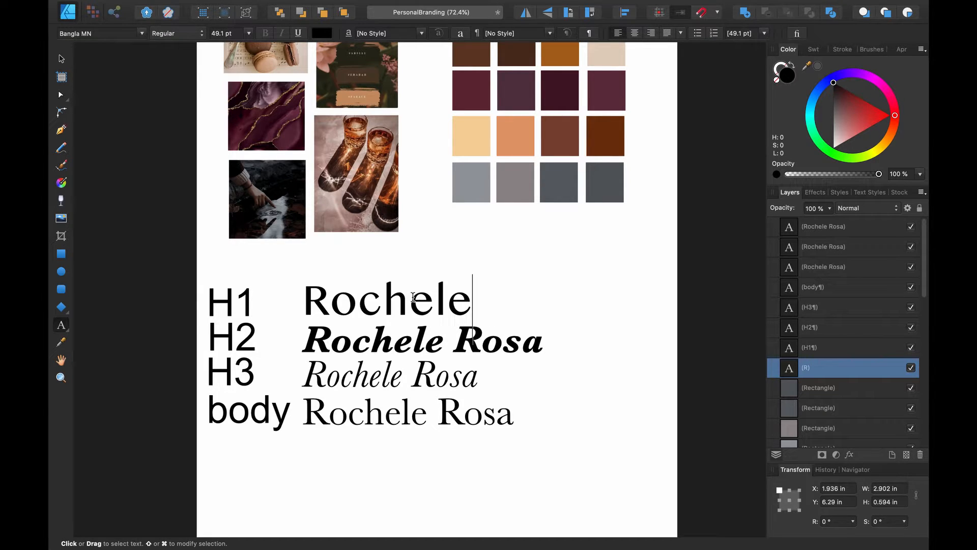
key("Escape")
key("Escape")
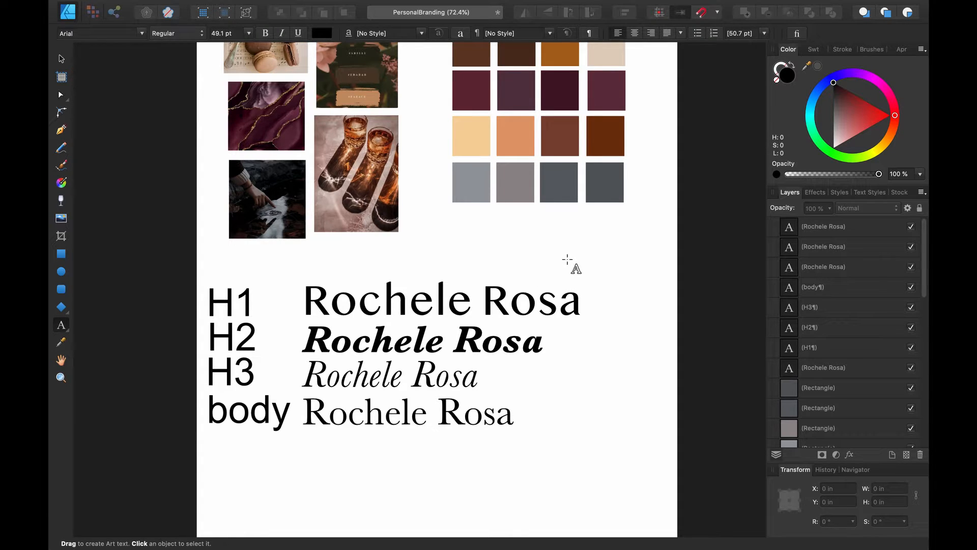
left_click(61, 58)
scroll(485, 246, "up", 4)
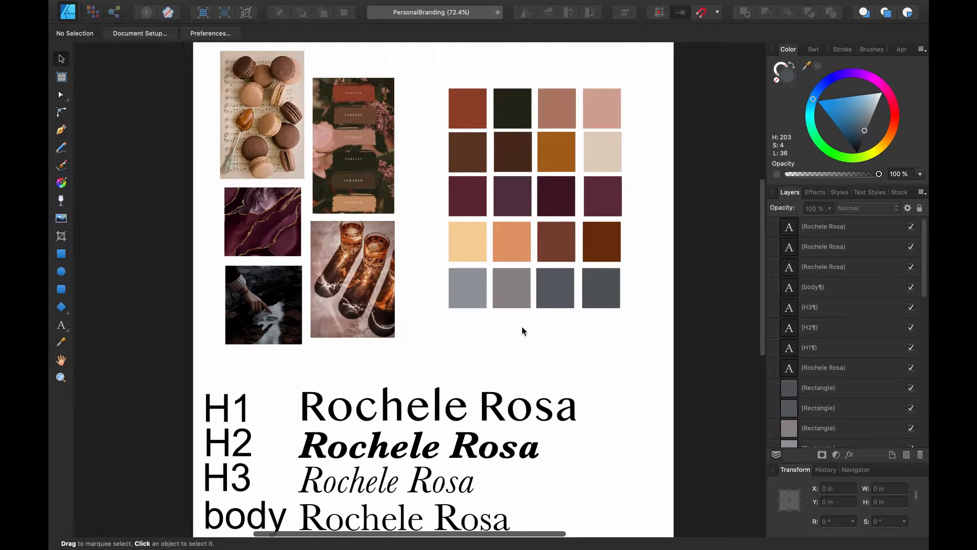
scroll(522, 328, "down", 2)
scroll(522, 330, "down", 2)
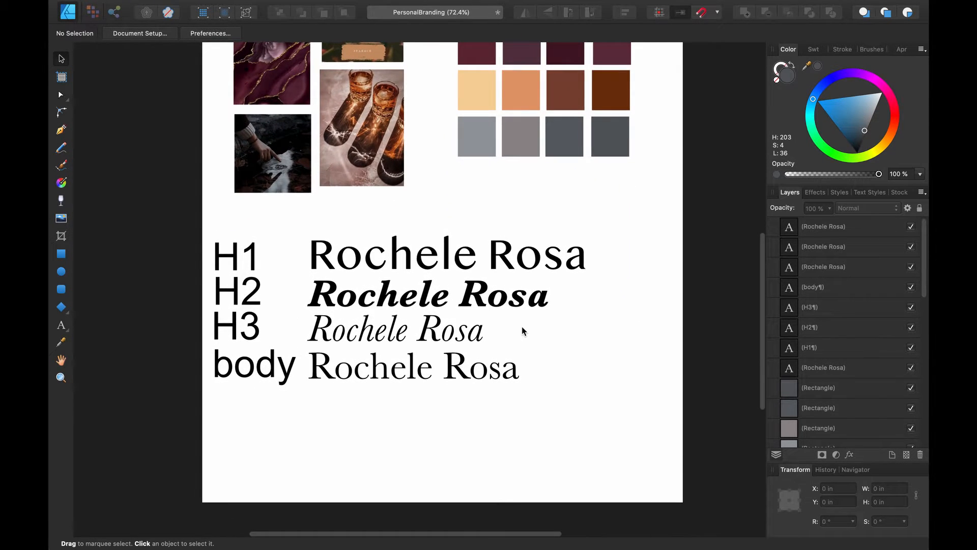
scroll(523, 331, "up", 4)
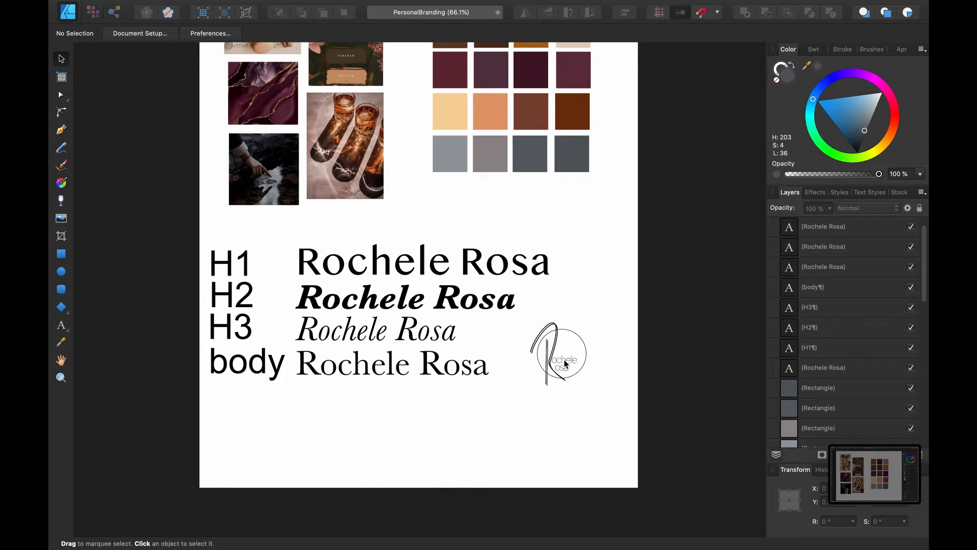
scroll(565, 364, "up", 10)
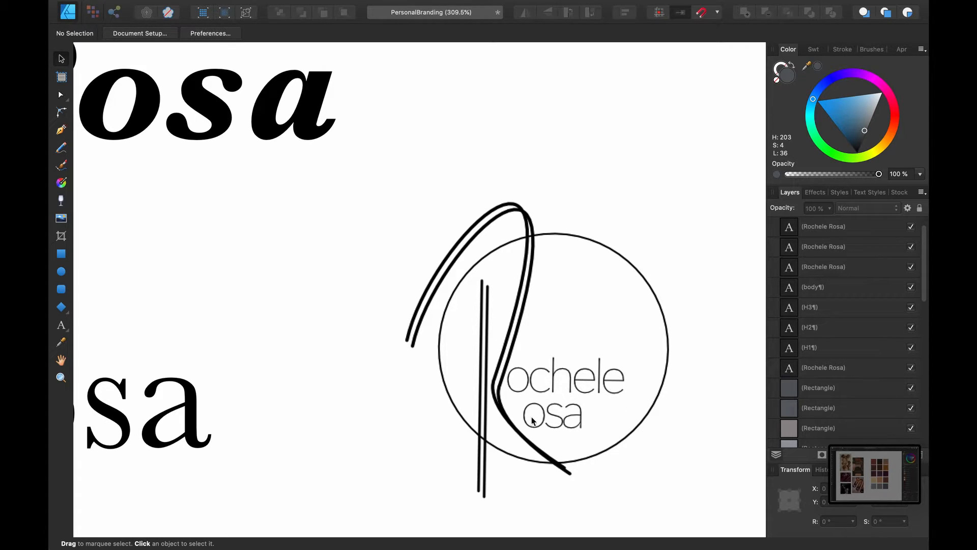
scroll(659, 423, "down", 10)
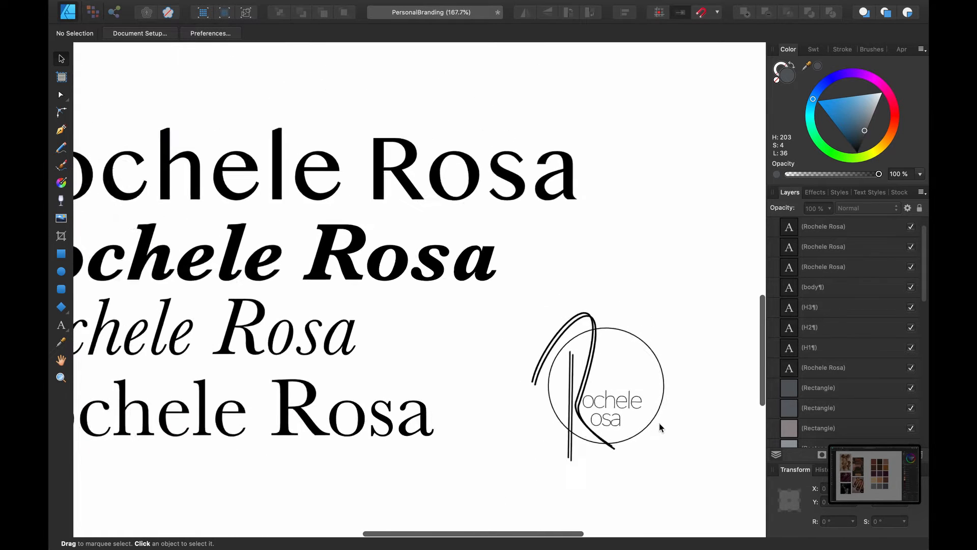
scroll(617, 429, "up", 5)
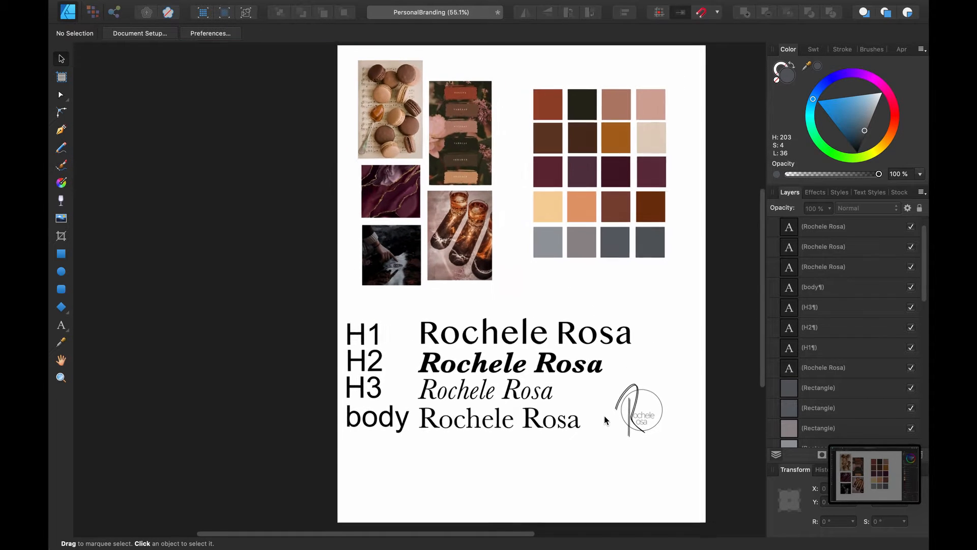
Restyle the whole body name line from Baskerville to PingFang HK Ultralight
left_click(518, 433)
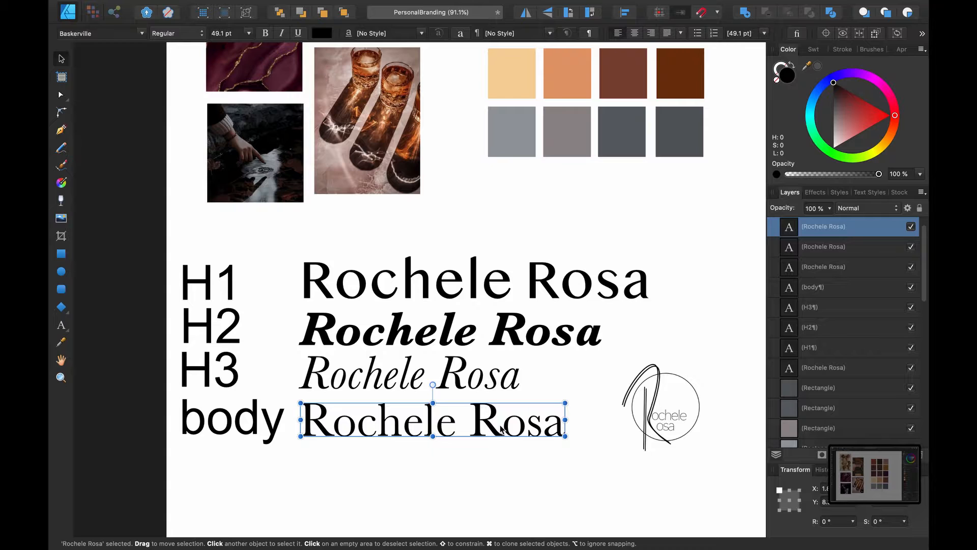
double_click(500, 426)
key("super+a")
left_click(99, 33)
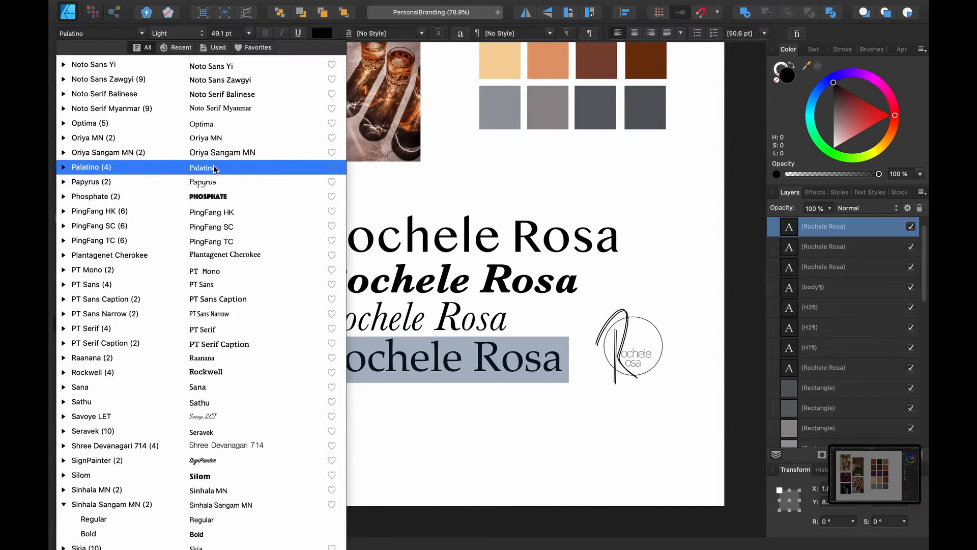
scroll(214, 168, "up", 3)
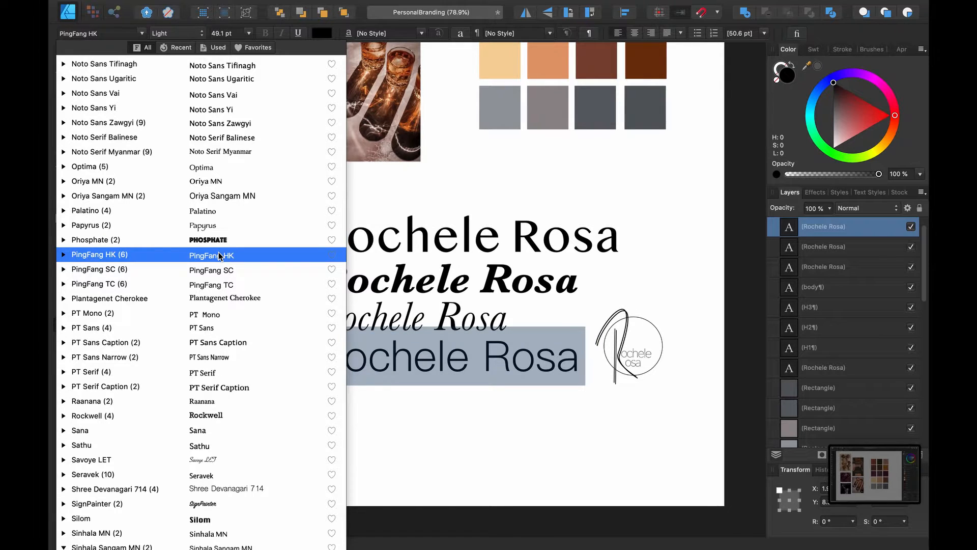
left_click(64, 255)
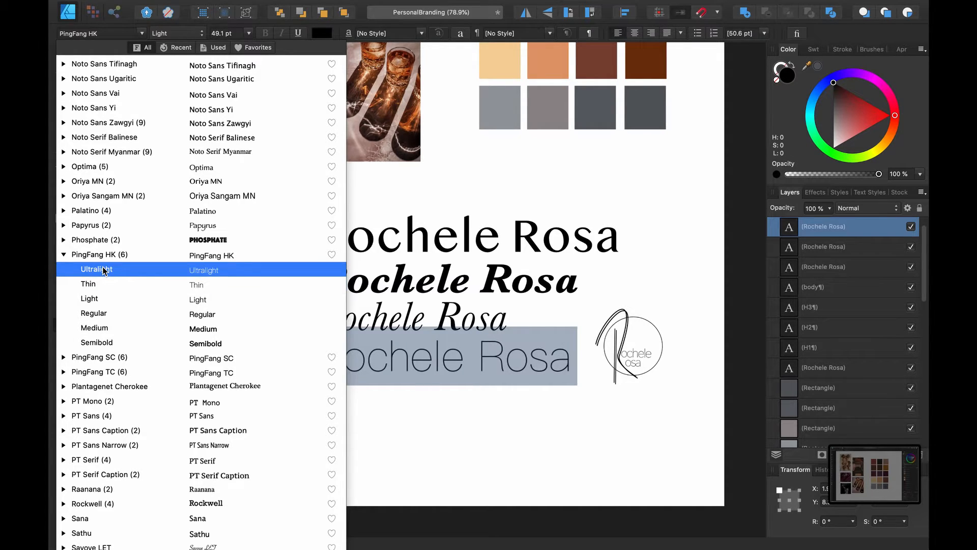
left_click(104, 270)
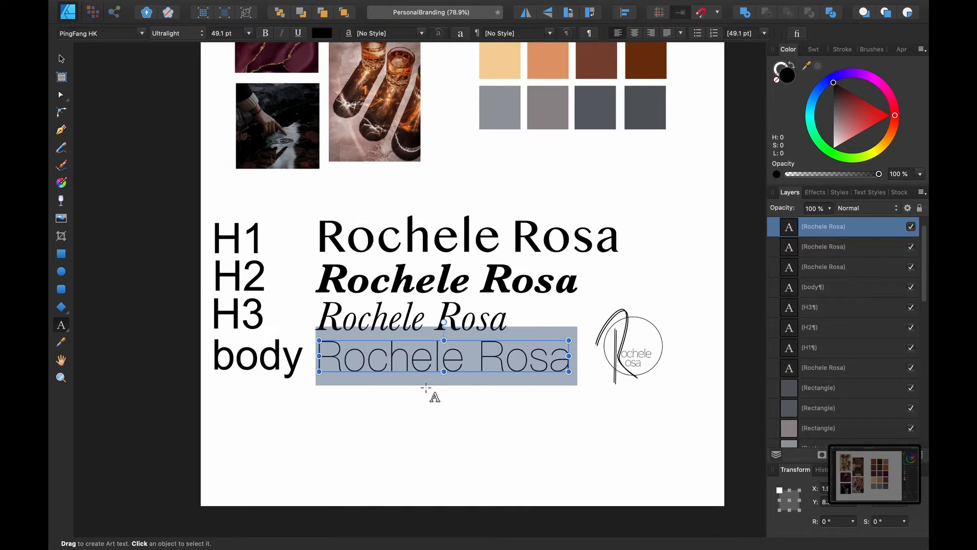
scroll(586, 370, "up", 5)
scroll(586, 370, "up", 1)
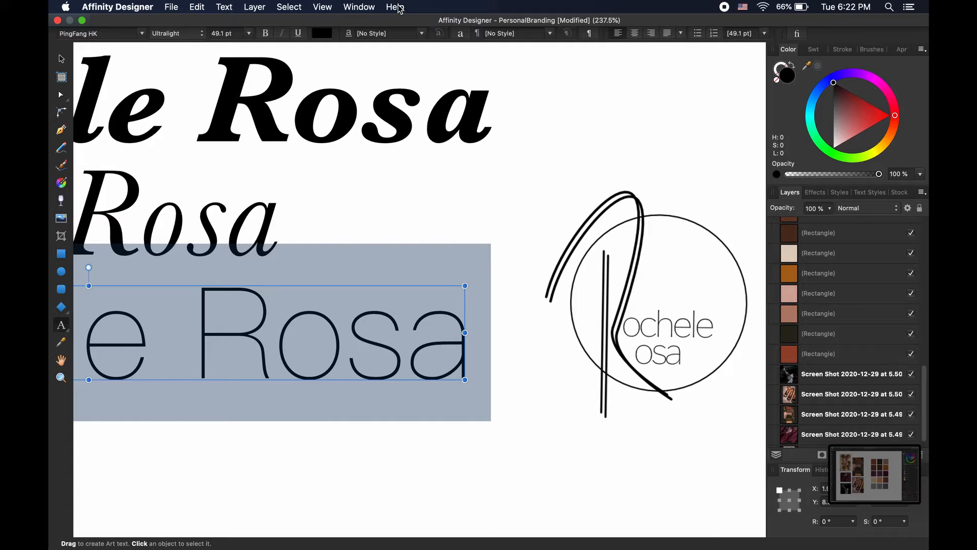
Find the Character panel through Help search ('chara') and enlarge it to show spacing settings
left_click(399, 8)
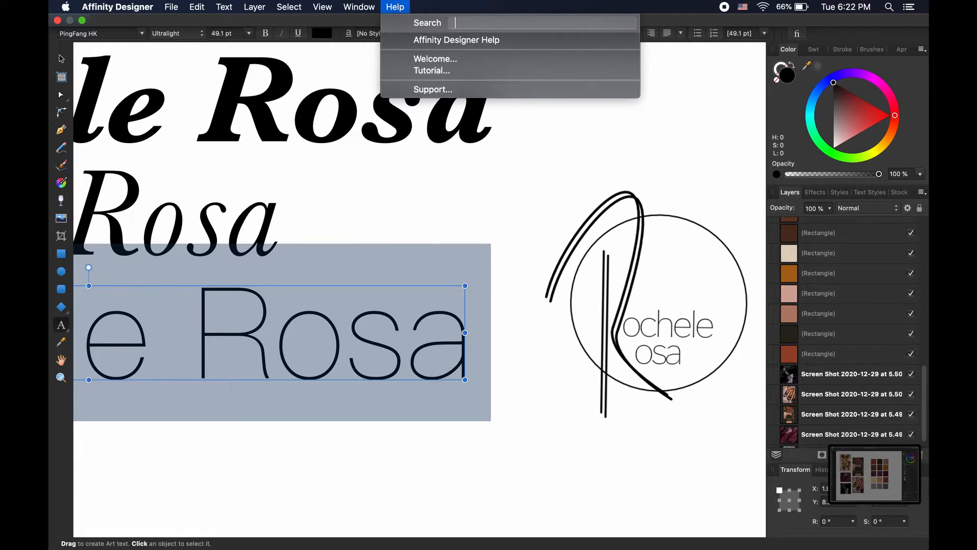
type("chara")
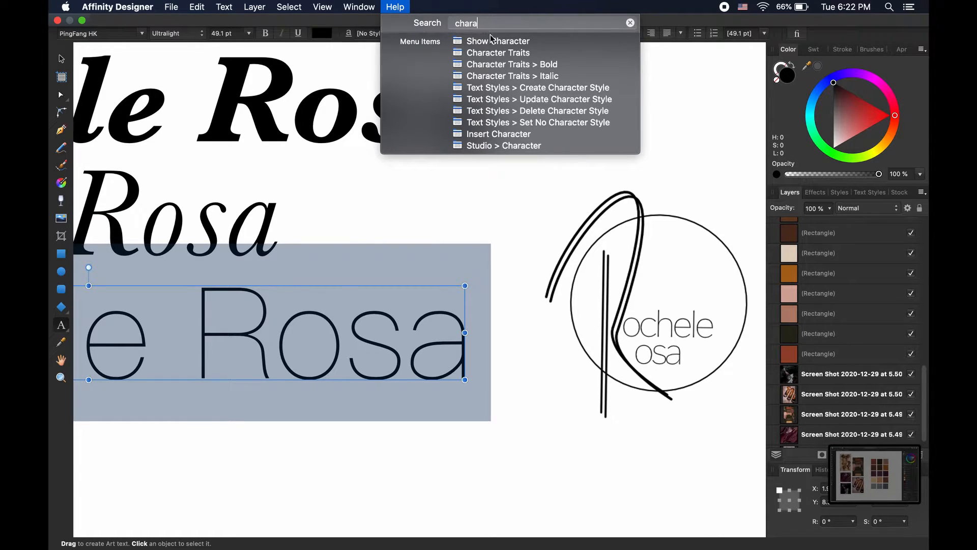
mouse_move(492, 42)
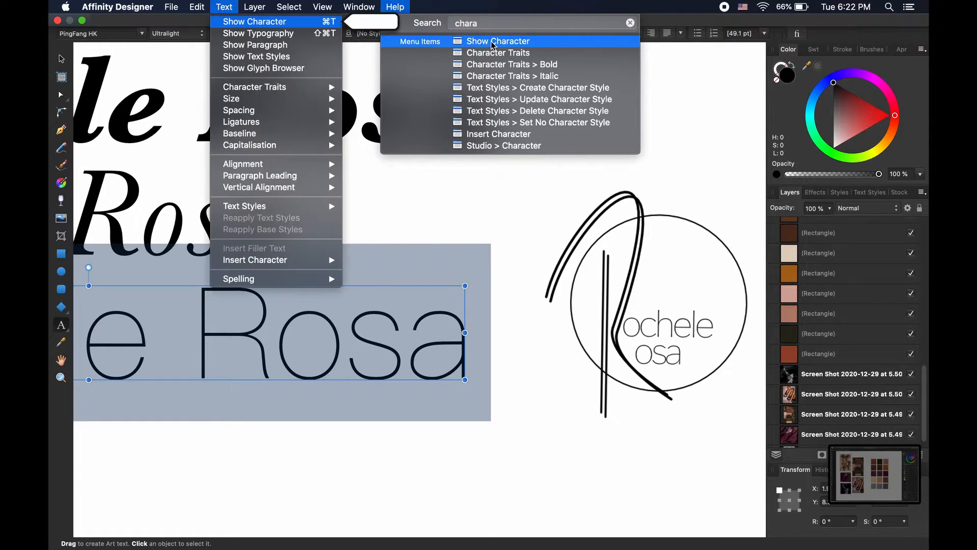
left_click(299, 24)
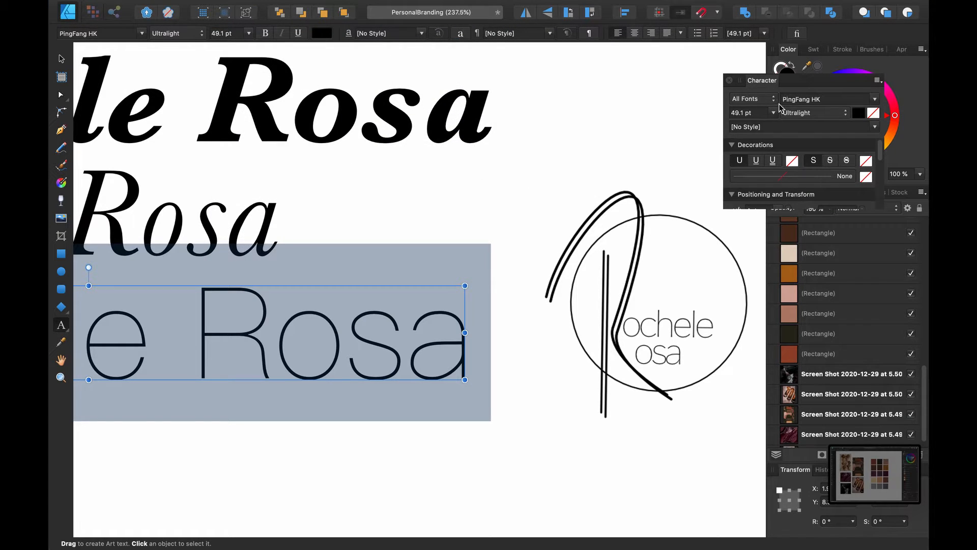
left_click_drag(772, 209, 785, 422)
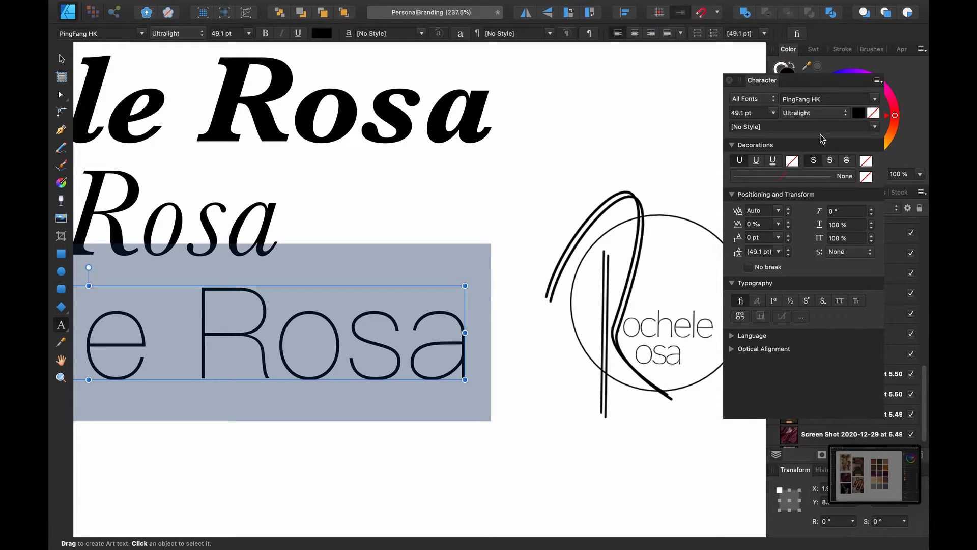
Lower the body line's tracking step by step to -75‰
left_click(789, 228)
left_click(788, 227)
left_click(788, 228)
left_click(788, 227)
left_click(788, 228)
left_click(788, 227)
left_click(788, 228)
left_click(788, 227)
left_click(788, 227)
left_click(789, 228)
left_click(788, 228)
left_click(788, 227)
left_click(788, 227)
left_click(788, 228)
left_click(788, 228)
left_click(788, 227)
left_click(788, 227)
left_click(788, 227)
left_click(788, 227)
left_click(788, 227)
left_click(788, 228)
left_click(788, 227)
left_click(788, 227)
left_click(788, 227)
left_click(788, 227)
left_click(788, 228)
left_click(788, 227)
left_click(788, 228)
left_click(788, 228)
left_click(788, 228)
left_click(788, 227)
left_click(789, 228)
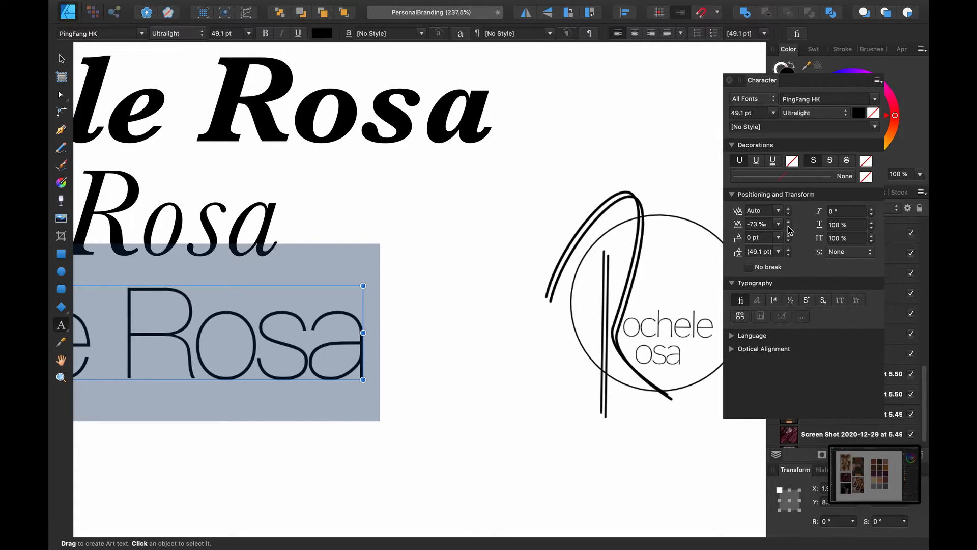
left_click(788, 227)
left_click(788, 228)
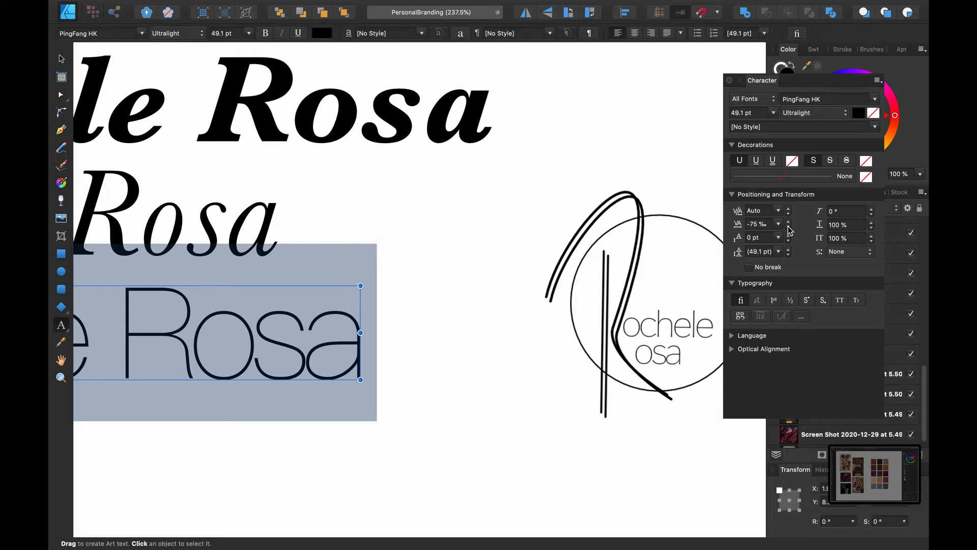
left_click(548, 374)
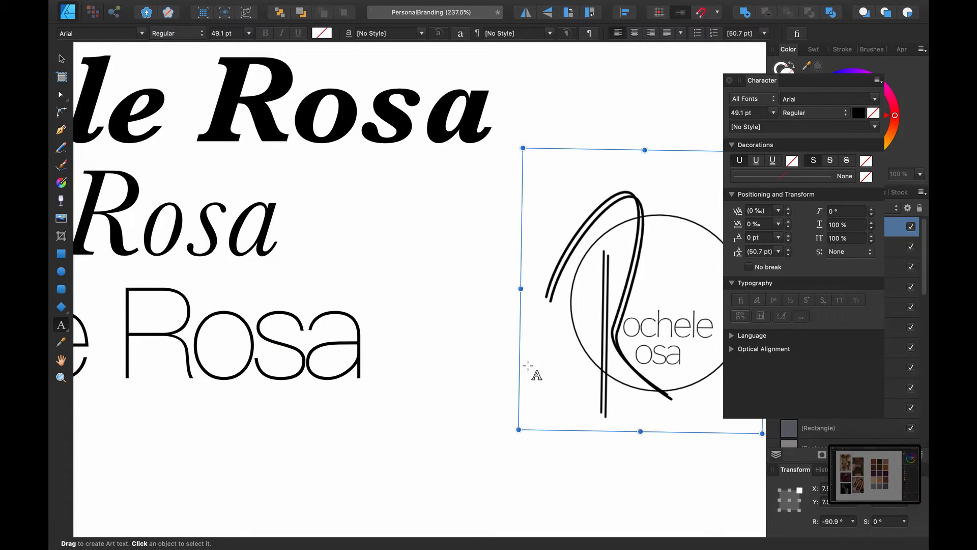
scroll(468, 362, "down", 2)
scroll(468, 366, "down", 3)
scroll(350, 387, "up", 2)
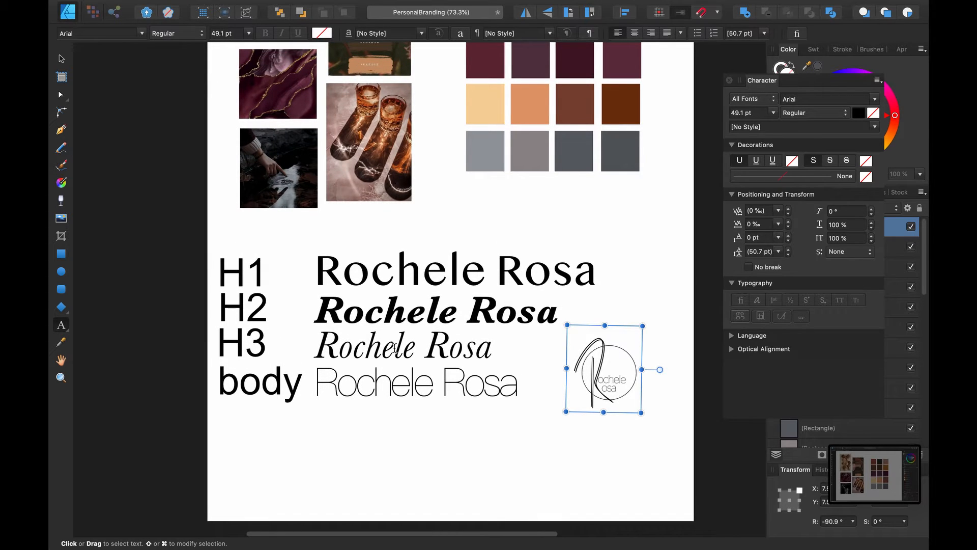
left_click(395, 349)
triple_click(396, 349)
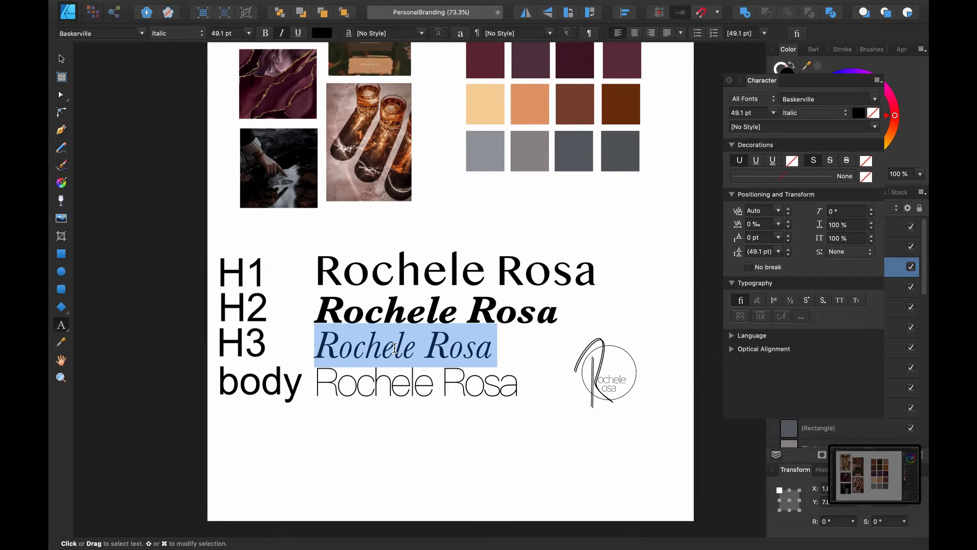
left_click(410, 312)
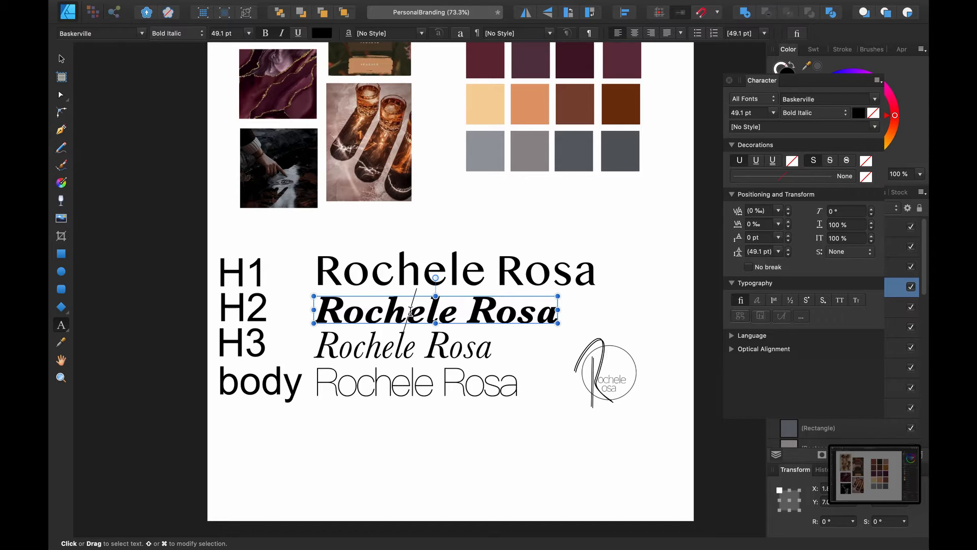
left_click(401, 347)
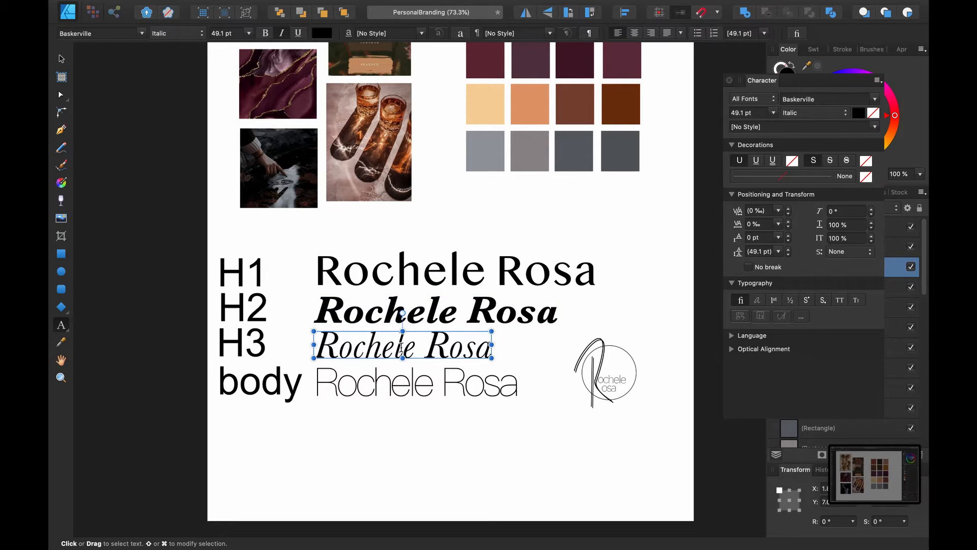
left_click(392, 382)
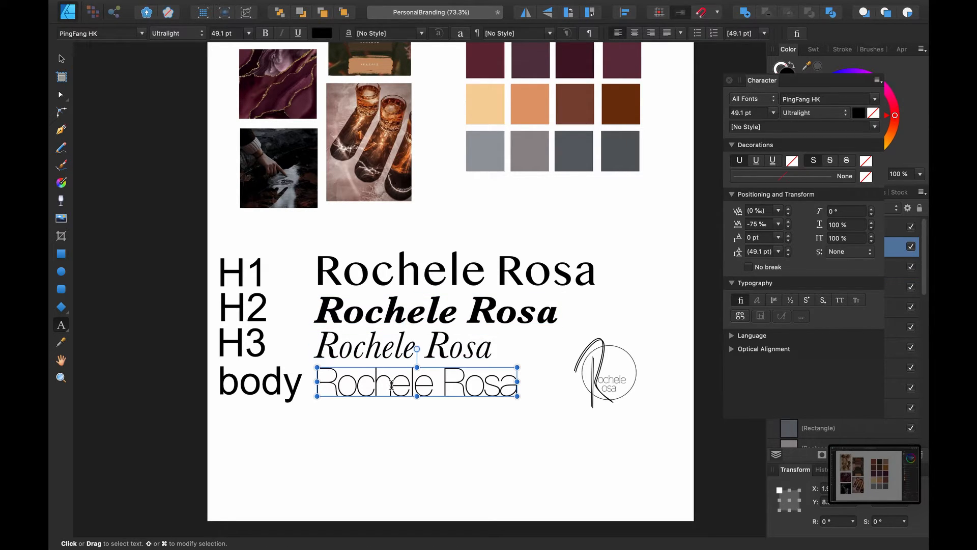
left_click(383, 442)
scroll(454, 375, "up", 3)
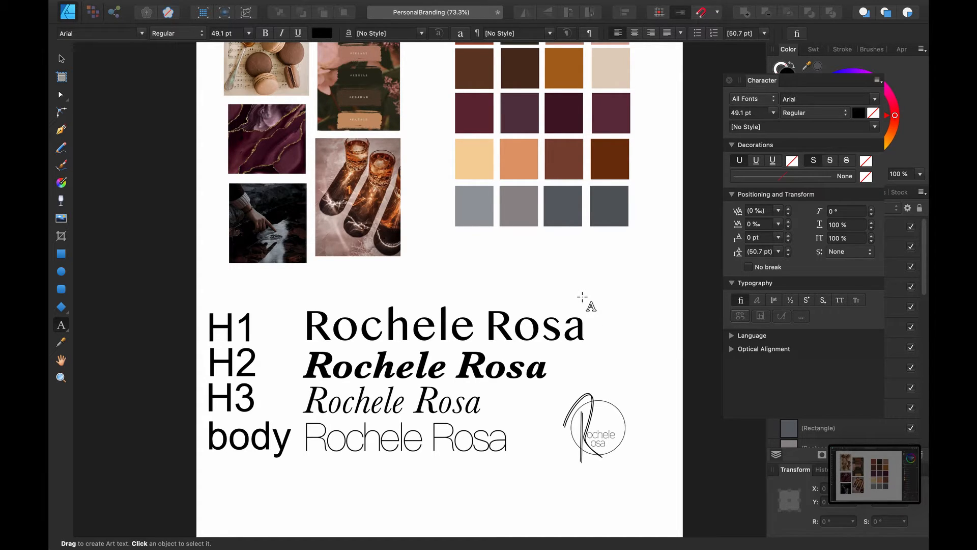
scroll(582, 297, "up", 5)
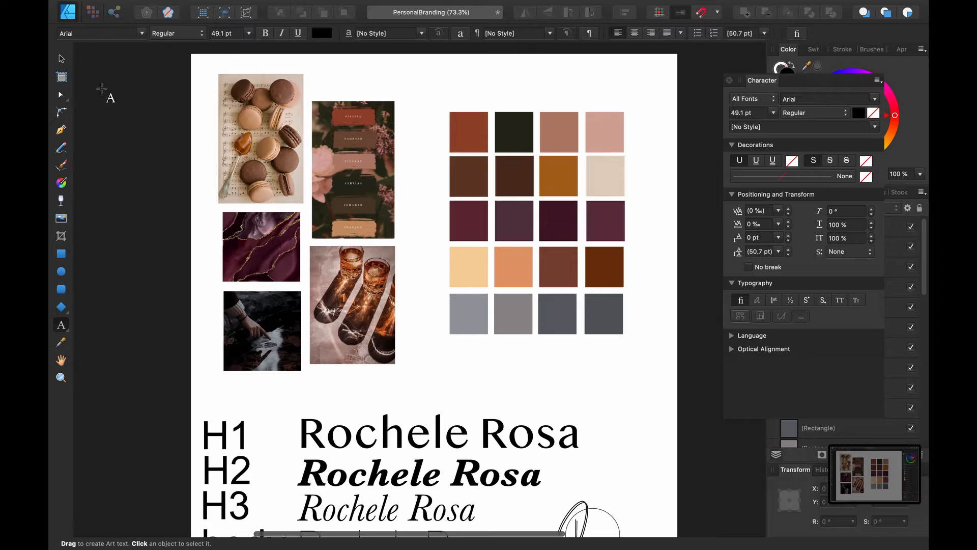
left_click(61, 59)
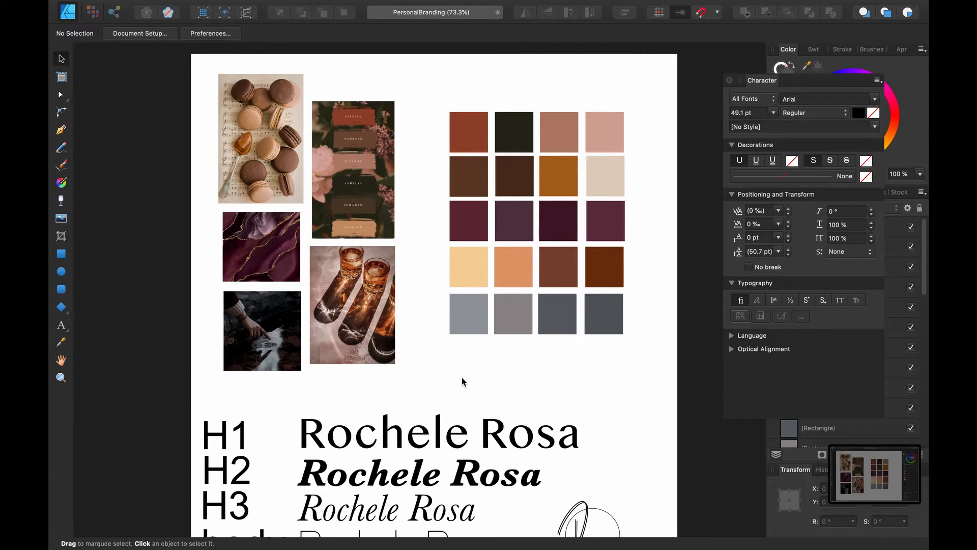
scroll(462, 381, "down", 5)
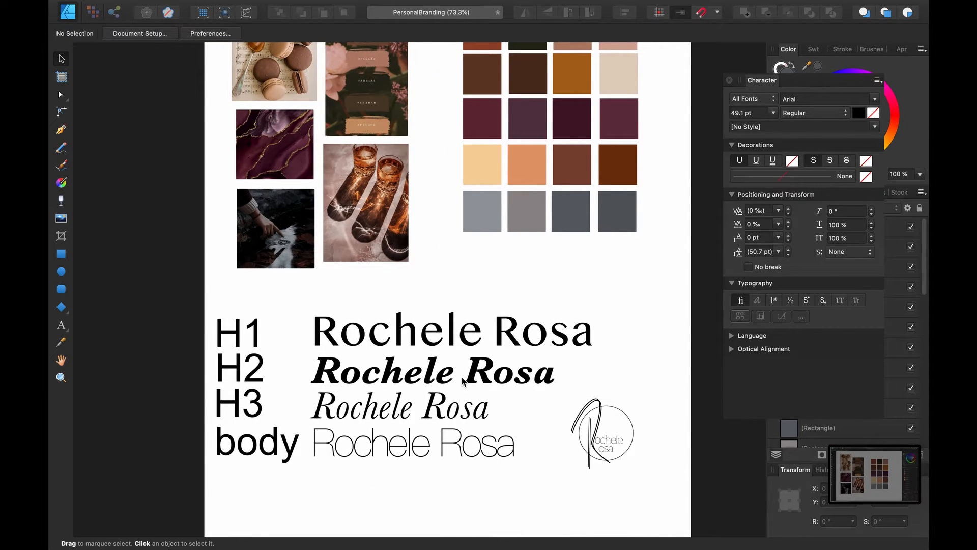
scroll(463, 381, "up", 5)
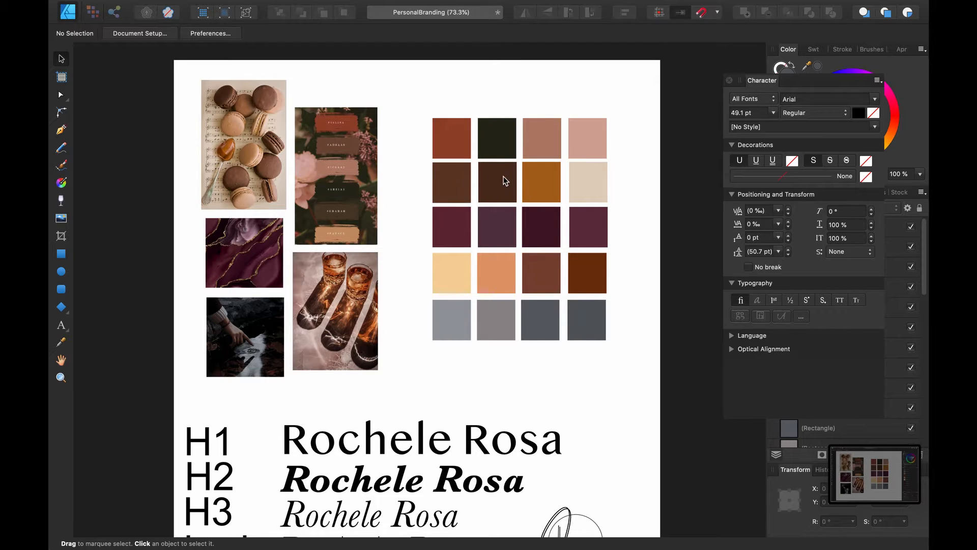
scroll(417, 360, "down", 2)
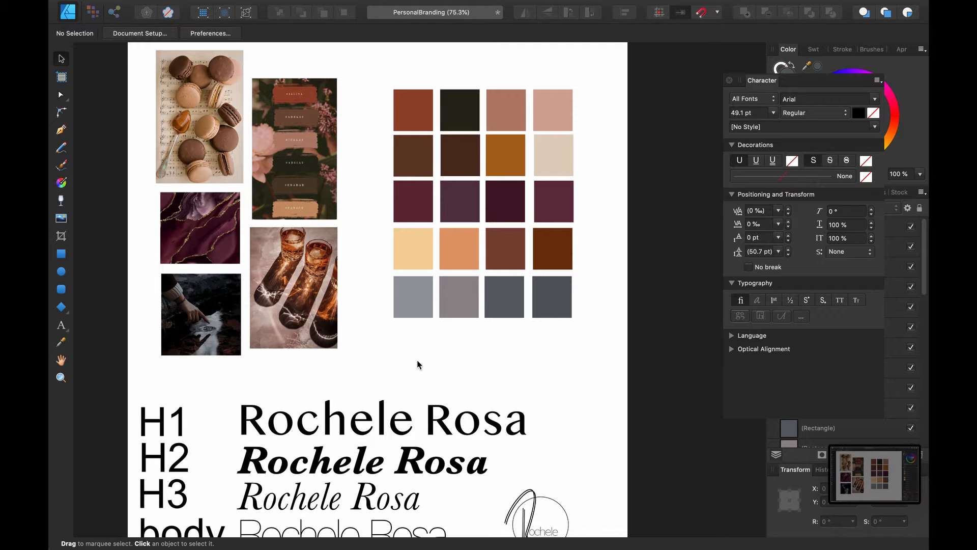
key("XF86MonBrightnessUp")
key("XF86KbdBrightnessUp")
key("XF86KbdBrightnessUp")
key("XF86KbdBrightnessUp")
key("XF86KbdBrightnessUp")
Delete the red, pale-yellow, amber, dark brown, orange and dark plum swatches from the grid
left_click(417, 117)
key("BackSpace")
key("super+z")
left_click(418, 247)
key("BackSpace")
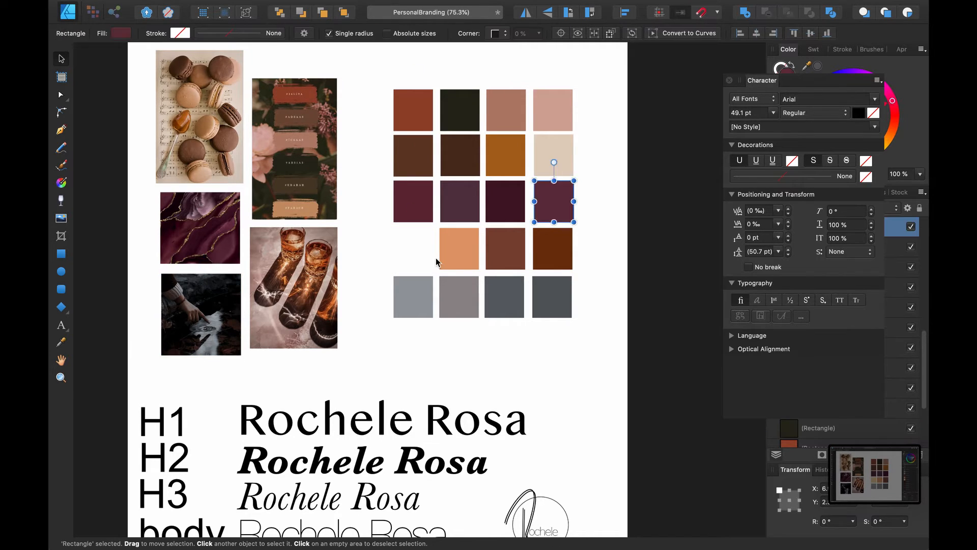
left_click(460, 168)
key("BackSpace")
left_click(513, 159)
key("BackSpace")
left_click(552, 248)
key("BackSpace")
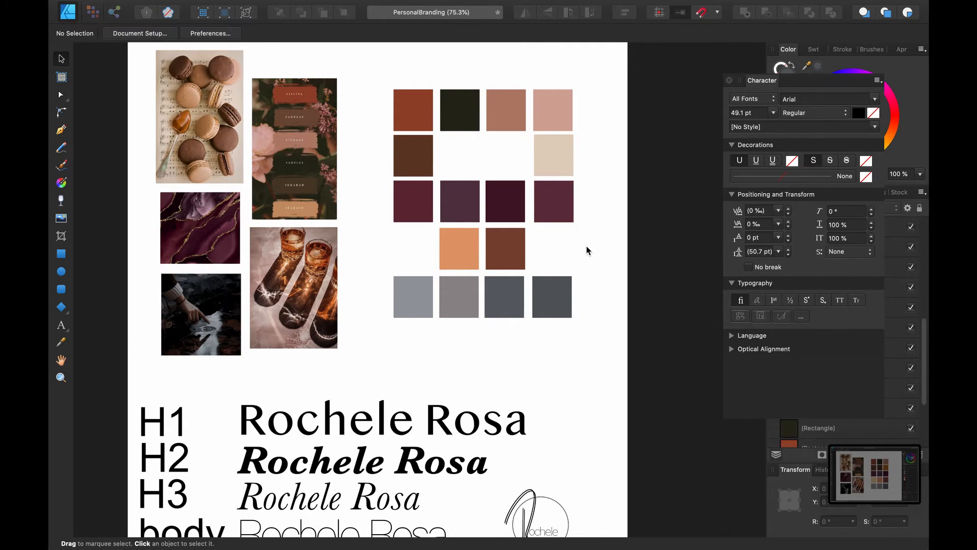
left_click(417, 113)
key("BackSpace")
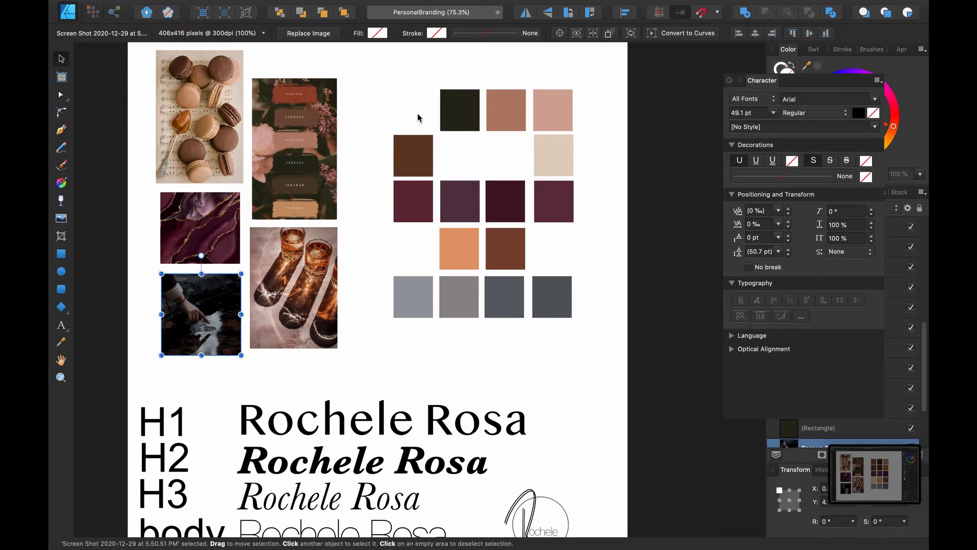
left_click(602, 257)
left_click(469, 250)
key("BackSpace")
left_click(508, 203)
key("BackSpace")
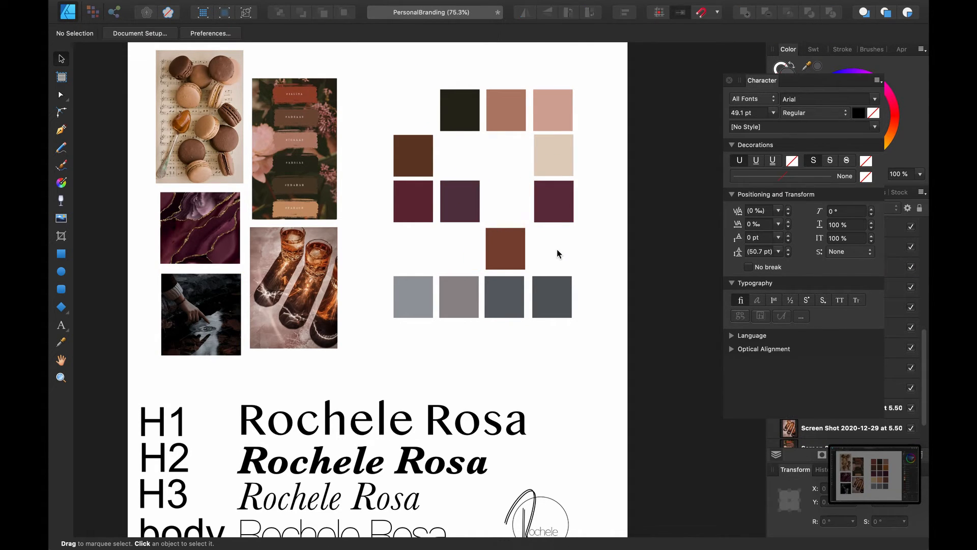
Remove another dark brown, two grey, a purple, a plum and the upper-right pink swatch
left_click_drag(418, 160, 493, 255)
scroll(486, 253, "up", 5)
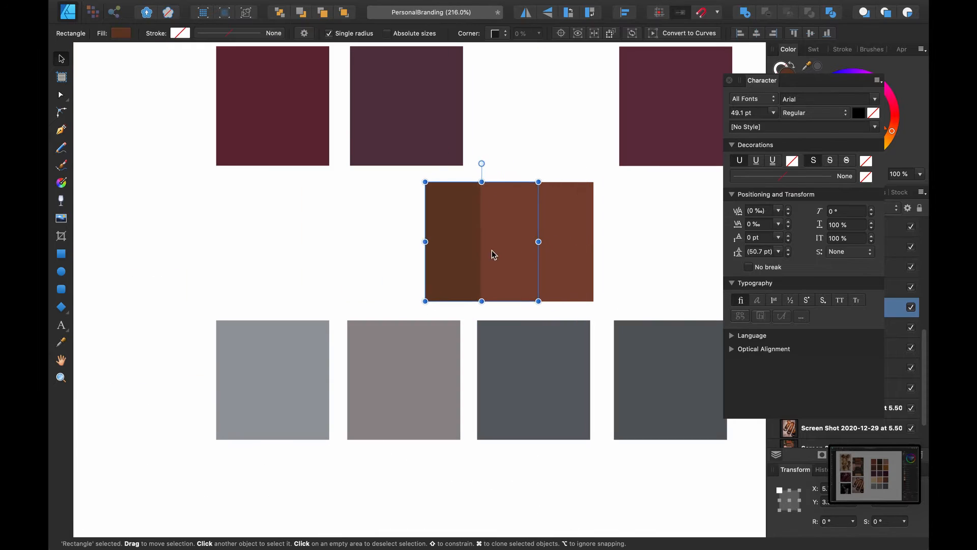
key("BackSpace")
scroll(398, 266, "down", 3)
scroll(399, 262, "down", 3)
left_click(528, 353)
key("BackSpace")
left_click(464, 363)
key("BackSpace")
left_click_drag(527, 233, 376, 234)
scroll(375, 234, "up", 8)
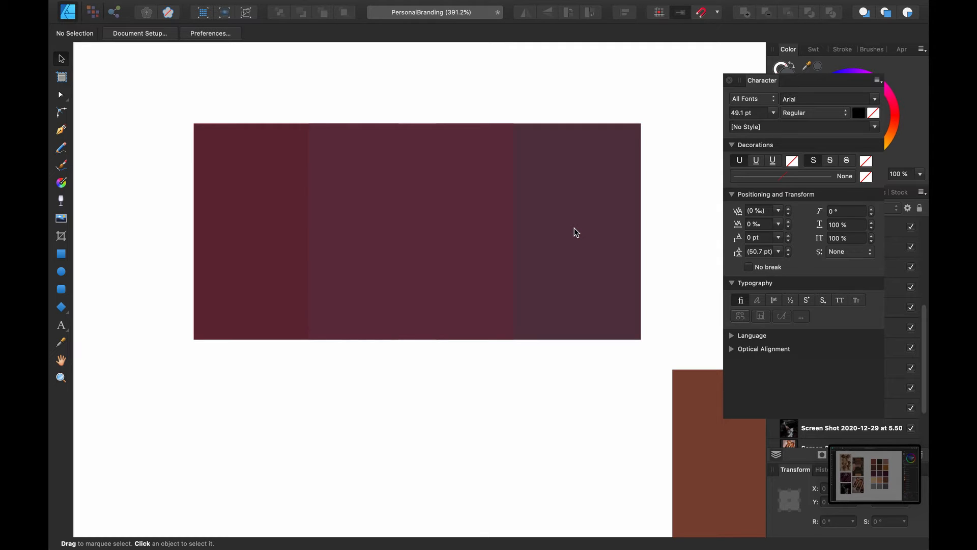
left_click(529, 285)
key("BackSpace")
left_click(456, 305)
key("BackSpace")
scroll(448, 321, "down", 7)
left_click(580, 188)
key("BackSpace")
Stack the beige, maroon and other kept swatches into one tightly spaced vertical column
left_click_drag(604, 249, 395, 245)
left_click_drag(526, 375, 391, 375)
scroll(394, 305, "up", 6)
left_click_drag(401, 307, 403, 284)
left_click_drag(402, 443, 402, 405)
left_click(488, 346)
scroll(424, 339, "down", 6)
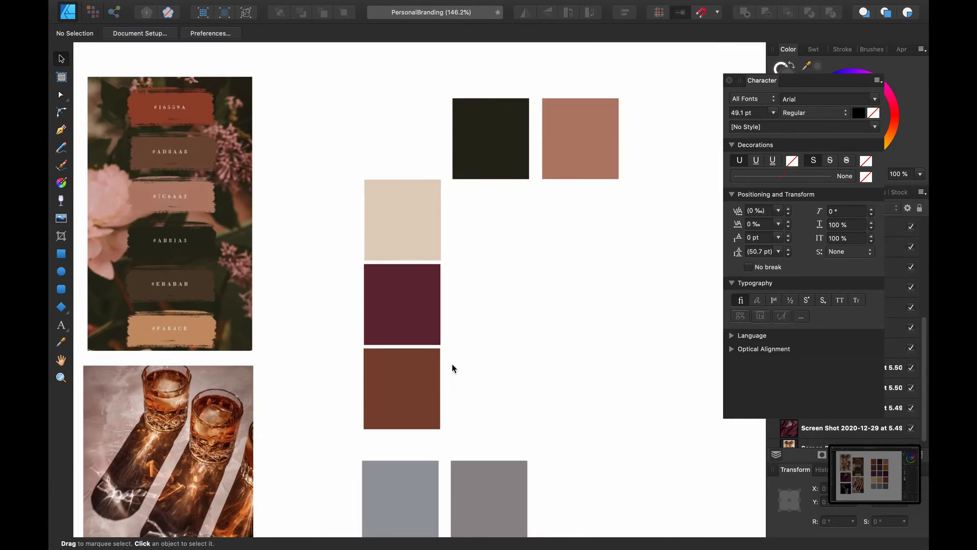
mouse_move(451, 448)
left_mouse_down()
mouse_move(388, 411)
mouse_move(380, 264)
mouse_move(444, 444)
left_mouse_up()
left_click_drag(459, 179, 502, 301)
left_click_drag(527, 179, 390, 176)
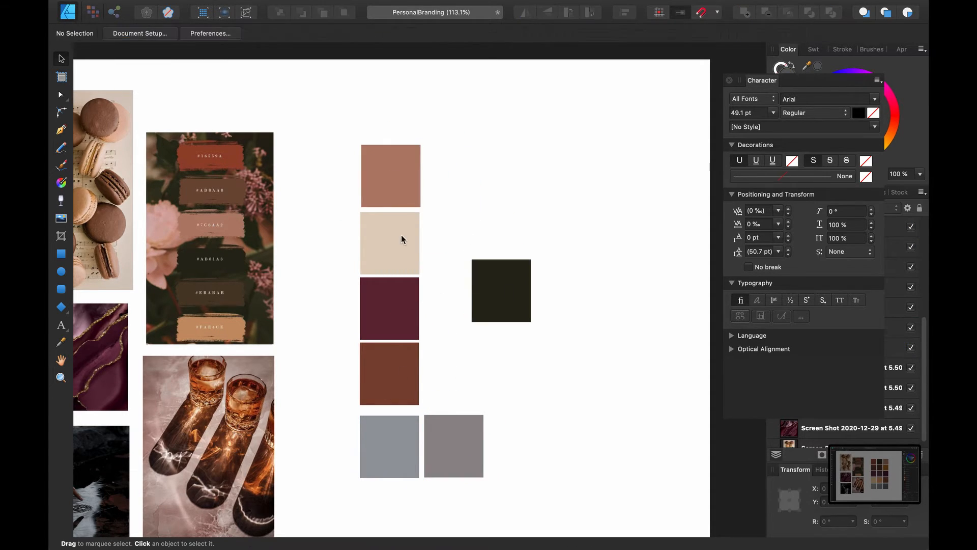
left_click_drag(391, 373, 391, 375)
left_click_drag(406, 181, 521, 183)
left_click_drag(500, 290, 390, 175)
left_click(431, 291)
Reorder the column and delete the blue-grey and leftover swatches, leaving near-black, beige, plum, dusty rose, grey
left_click_drag(390, 447, 504, 382)
left_click_drag(453, 446, 389, 443)
left_click(438, 439)
left_click_drag(391, 375, 503, 291)
left_click_drag(504, 176, 389, 374)
left_click(472, 439)
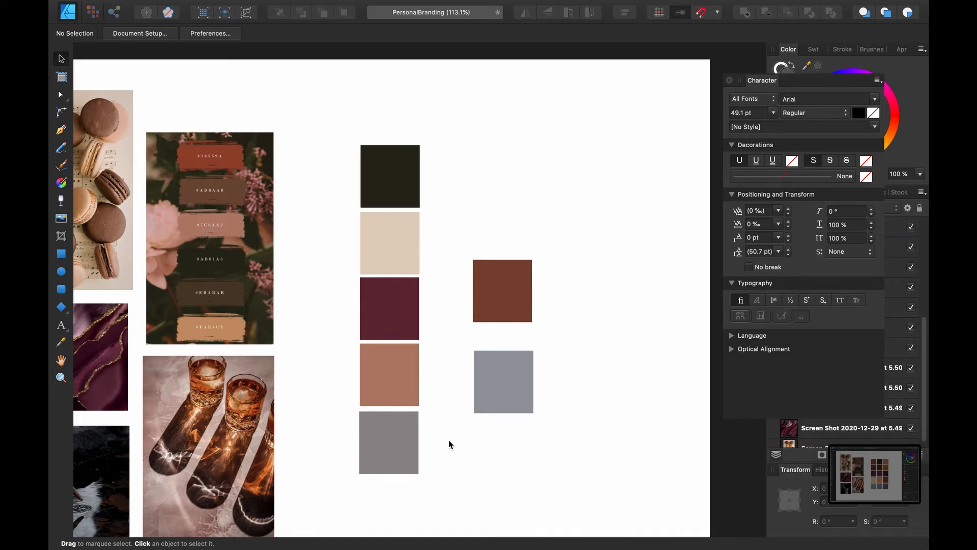
scroll(398, 200, "up", 3)
scroll(499, 372, "down", 3)
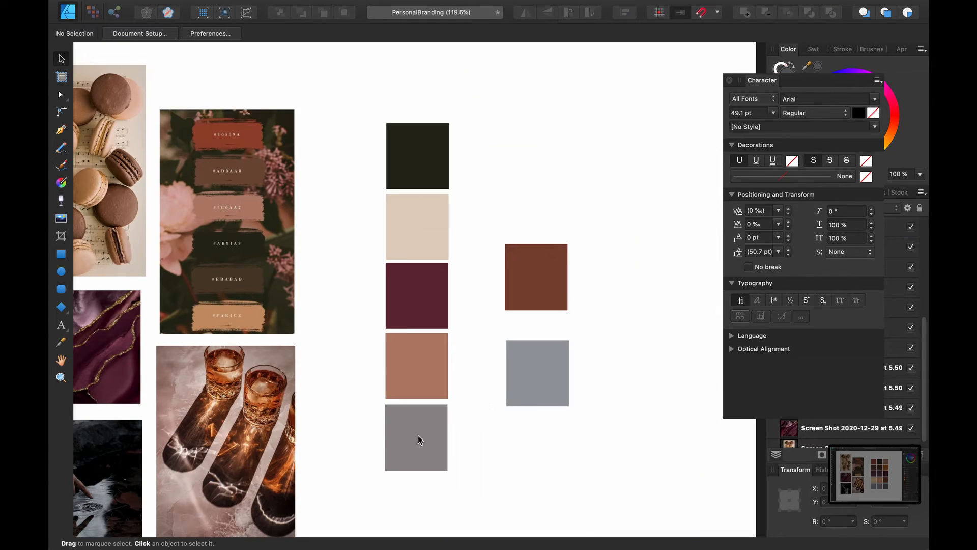
left_click_drag(418, 435, 501, 453)
left_click_drag(548, 366, 509, 382)
key("Delete")
left_click_drag(500, 455, 416, 437)
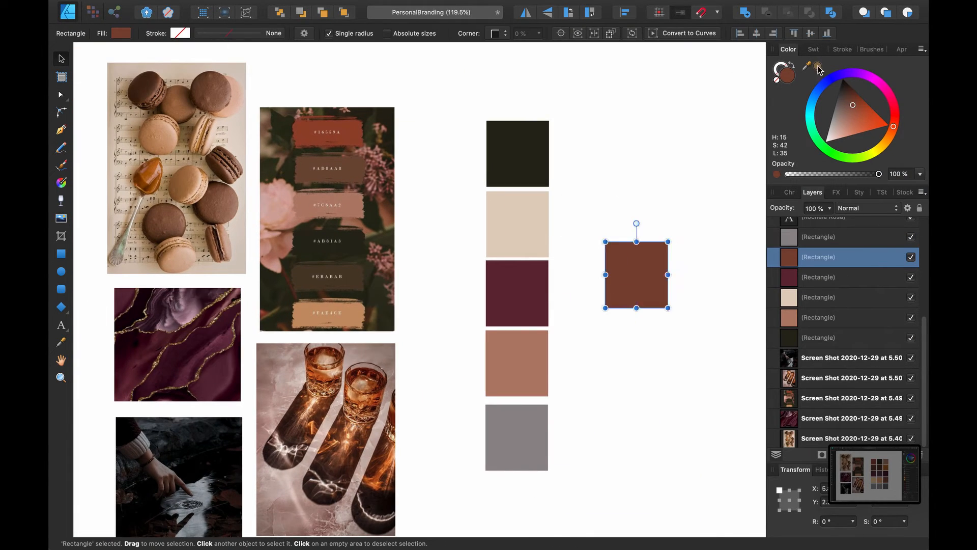
left_click_drag(633, 271, 631, 355)
key("Delete")
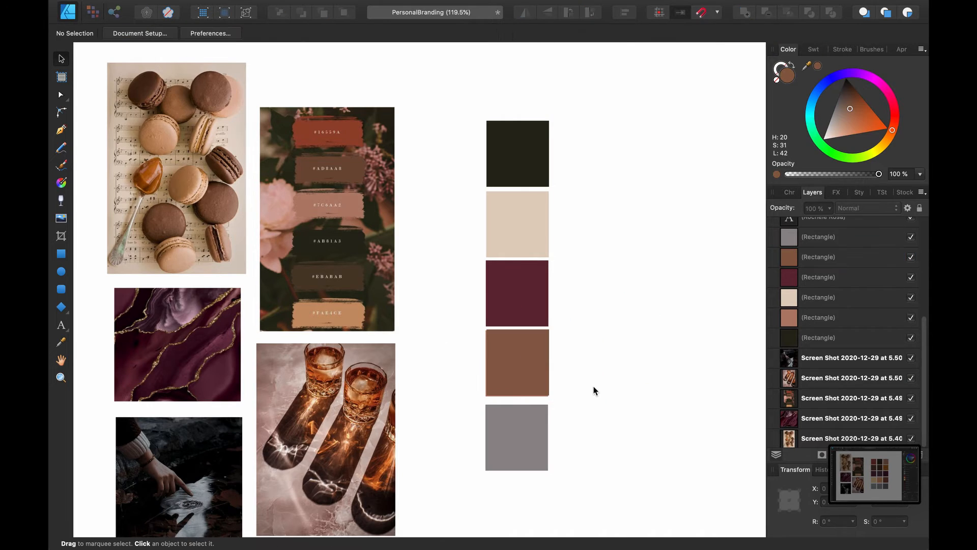
scroll(613, 338, "down", 5)
left_click(557, 356)
left_click(419, 433)
left_click(432, 472)
left_click(620, 314)
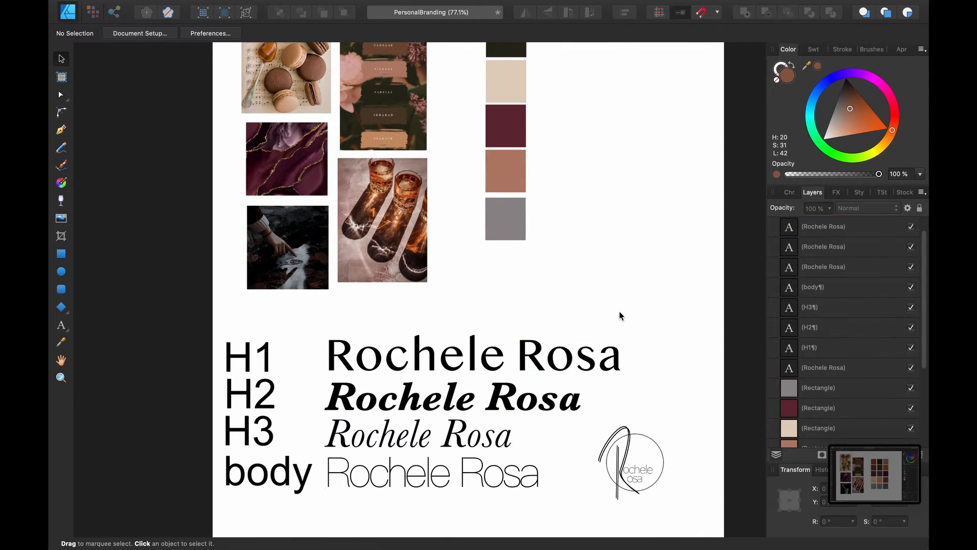
left_click(649, 277)
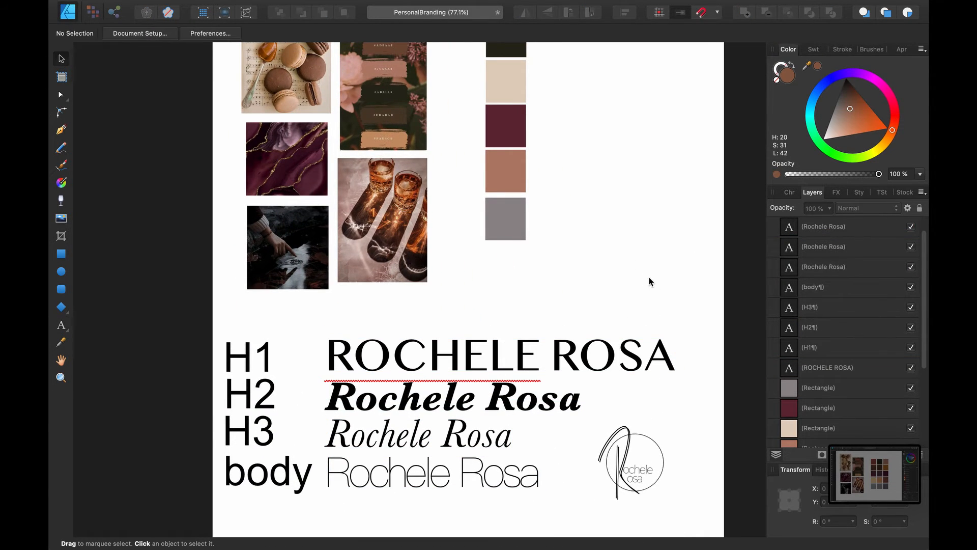
scroll(603, 283, "up", 4)
scroll(603, 283, "down", 3)
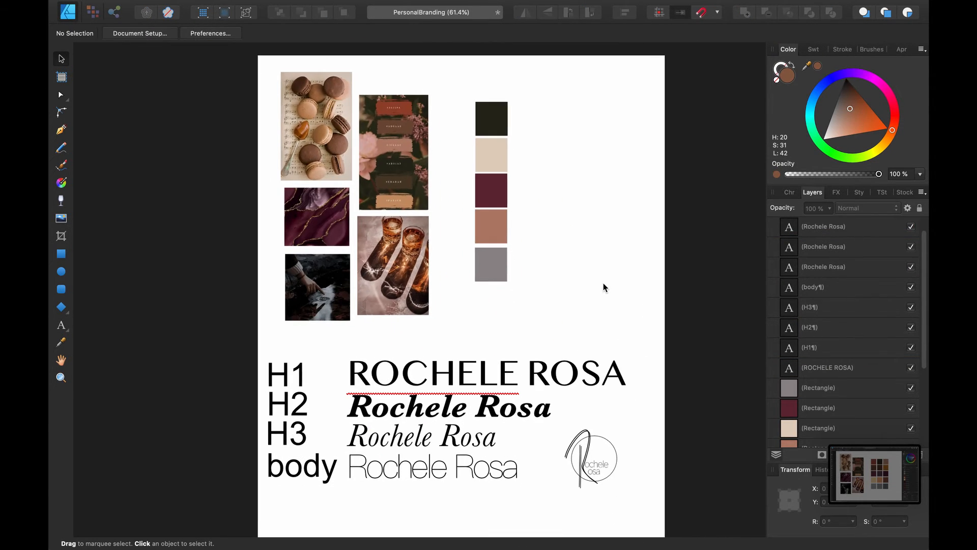
scroll(569, 211, "up", 3)
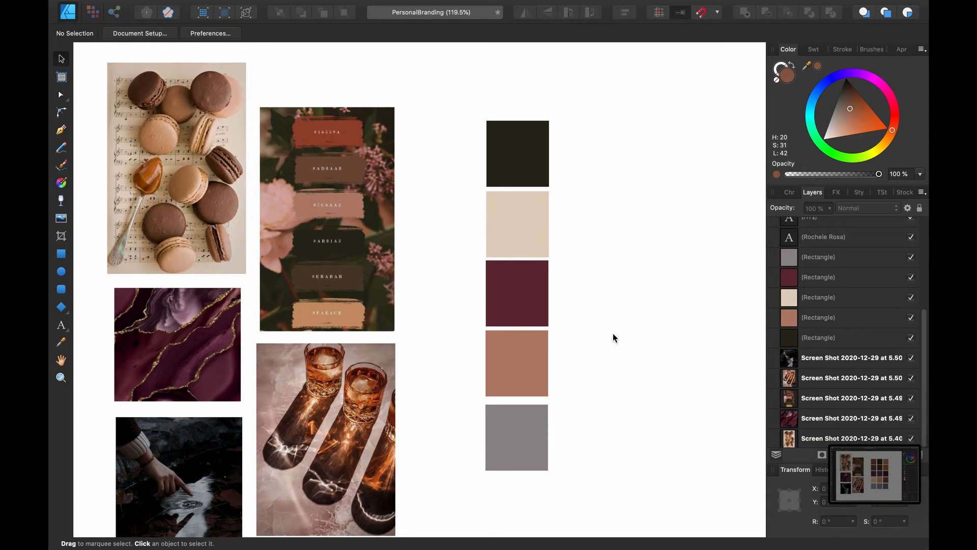
scroll(613, 335, "down", 3)
scroll(613, 335, "down", 4)
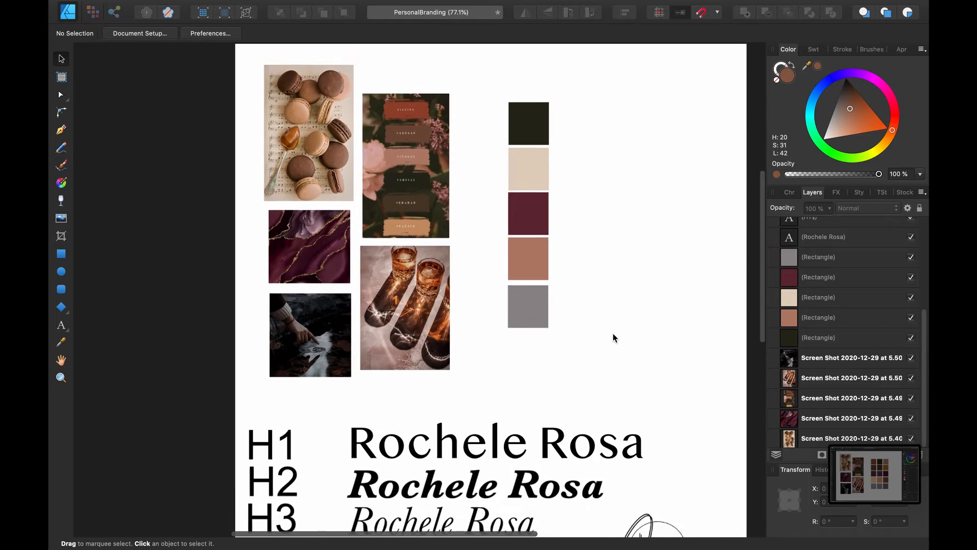
scroll(613, 333, "down", 3)
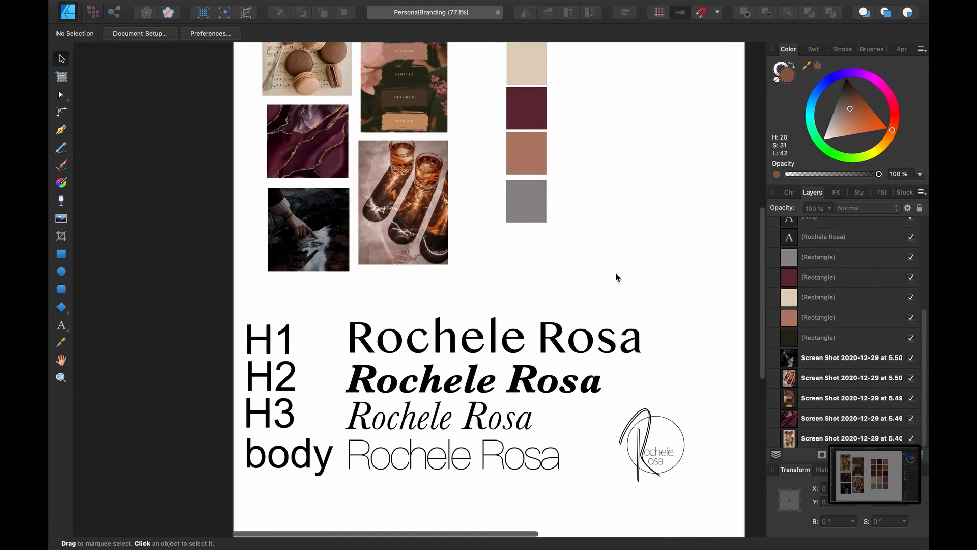
scroll(616, 273, "right", 2)
scroll(602, 289, "up", 1)
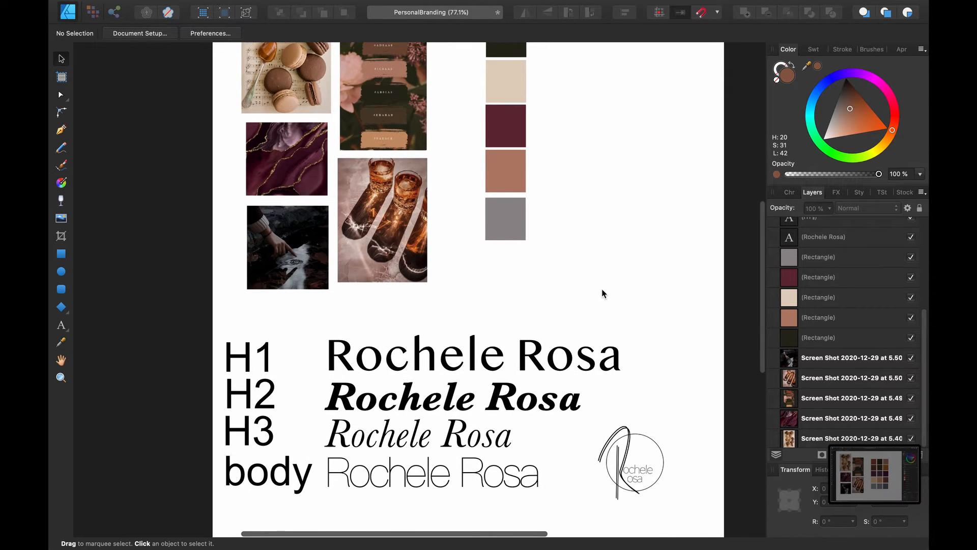
left_click(557, 360)
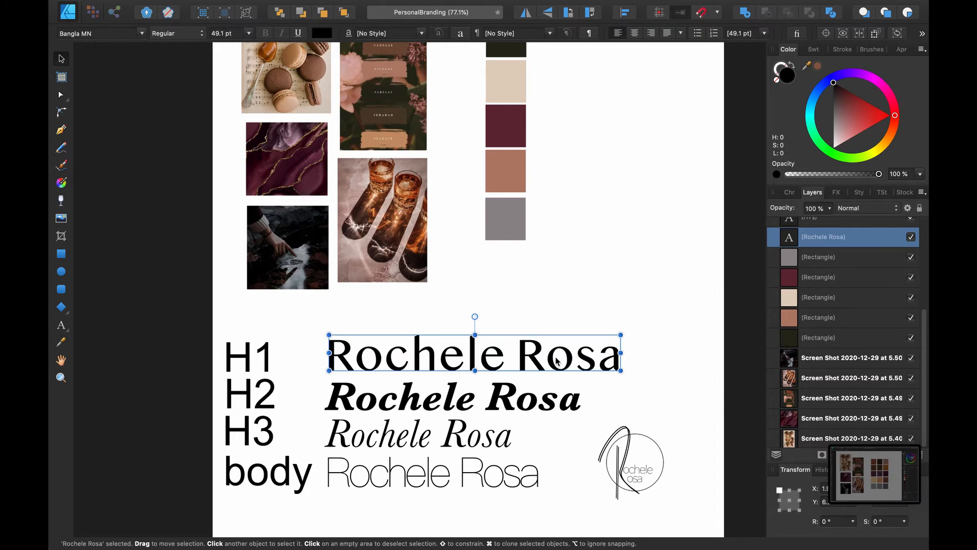
left_click(581, 316)
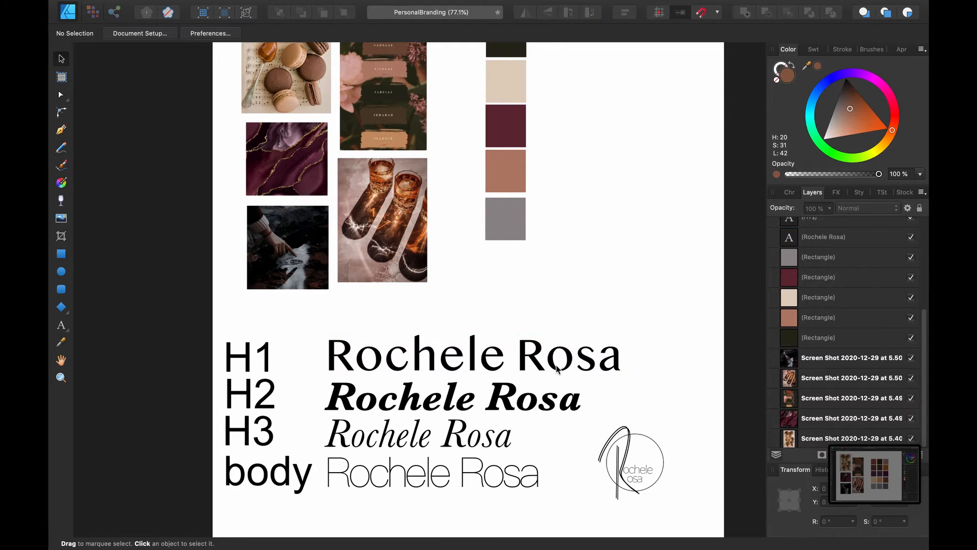
left_click(550, 399)
left_click(583, 322)
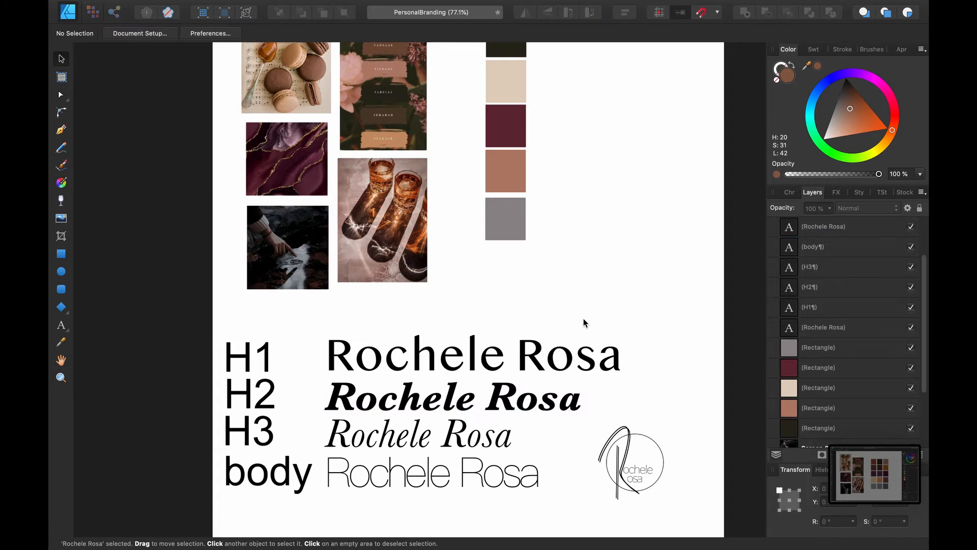
left_click(494, 439)
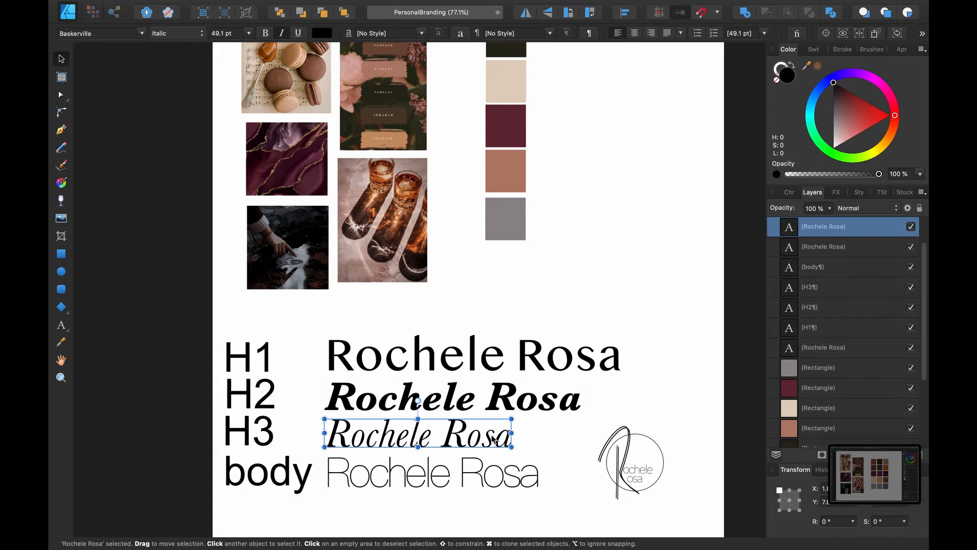
left_click(560, 316)
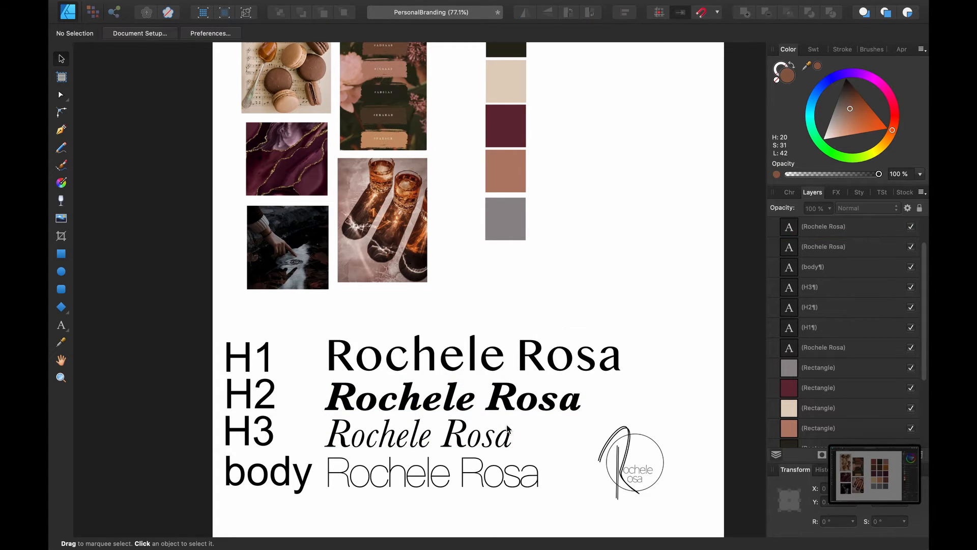
left_click(499, 479)
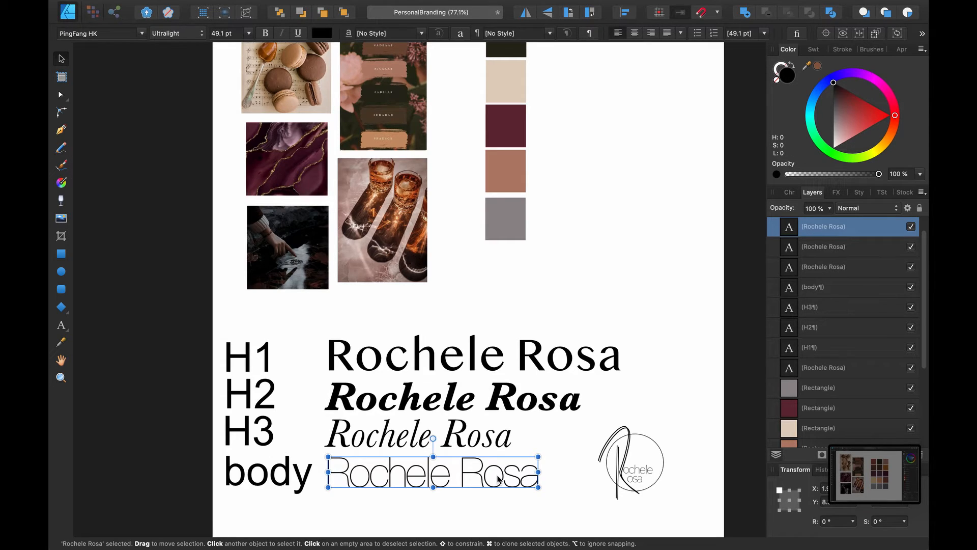
left_click(620, 312)
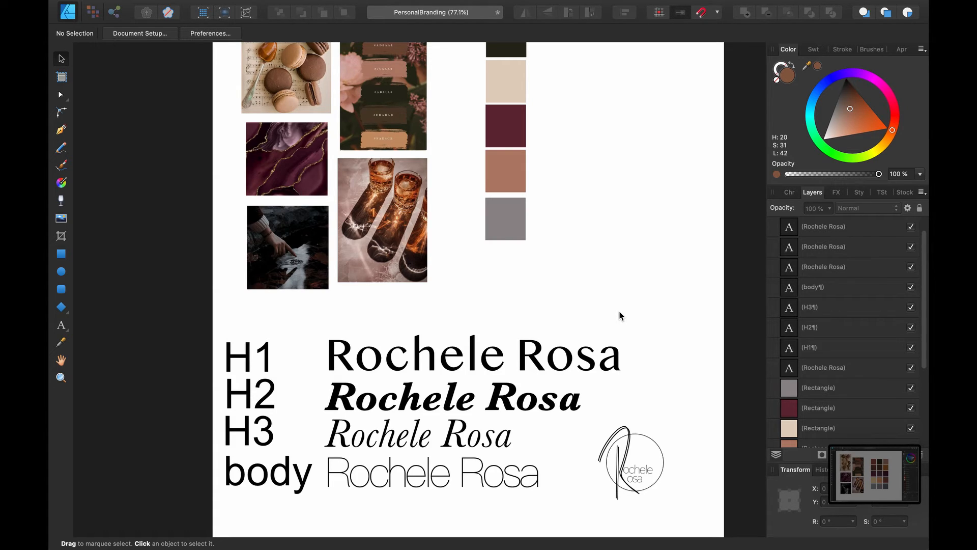
Retype the H1 name line entirely in capital letters, keeping it in Bangla MN
double_click(573, 355)
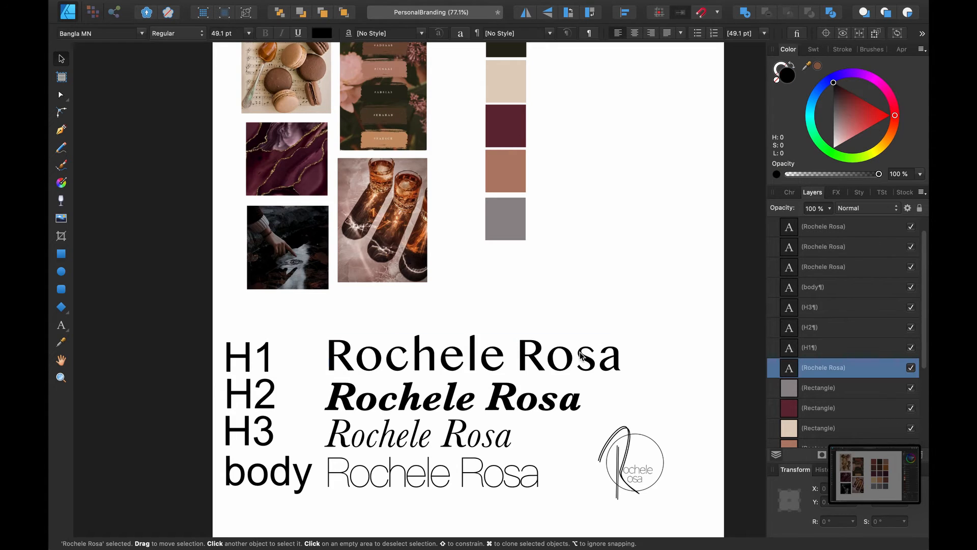
key("super+a")
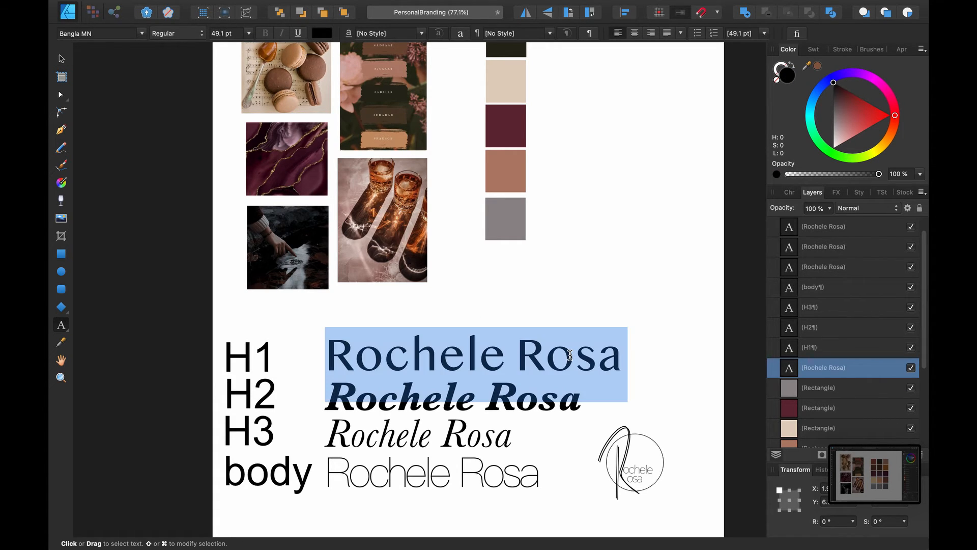
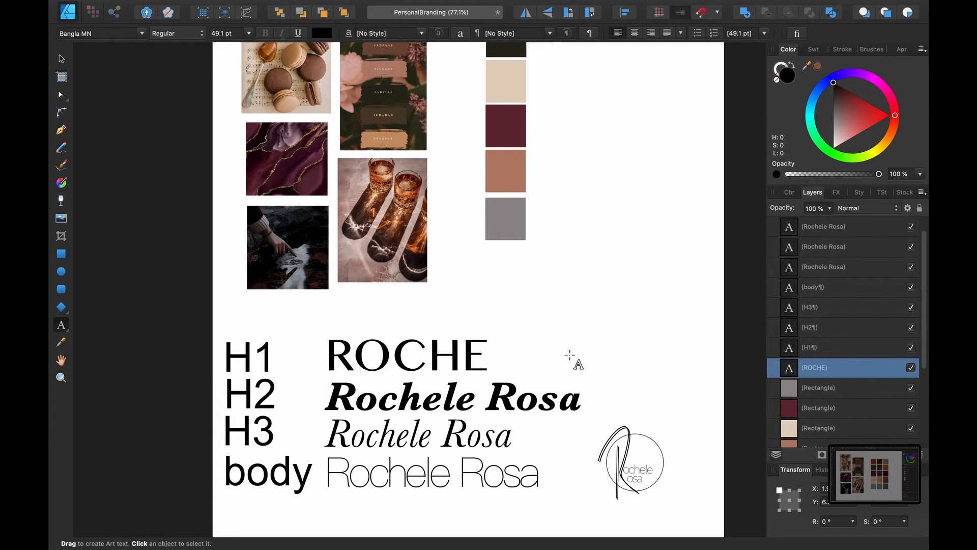
key("Escape")
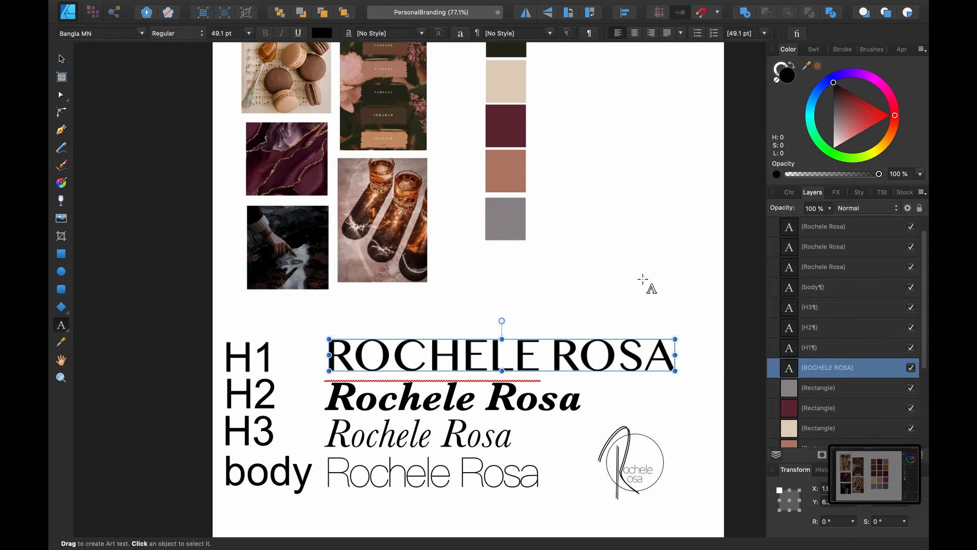
left_click(645, 281)
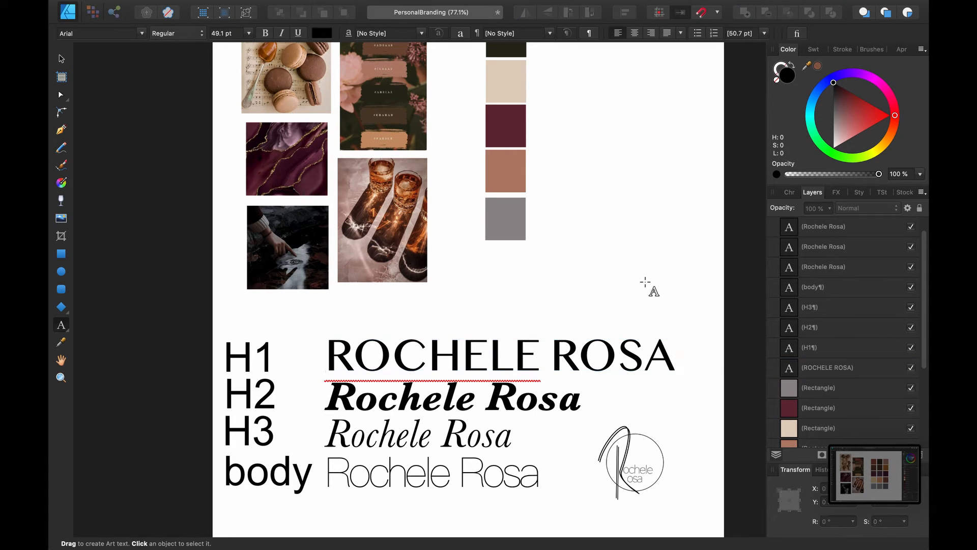
left_click(66, 60)
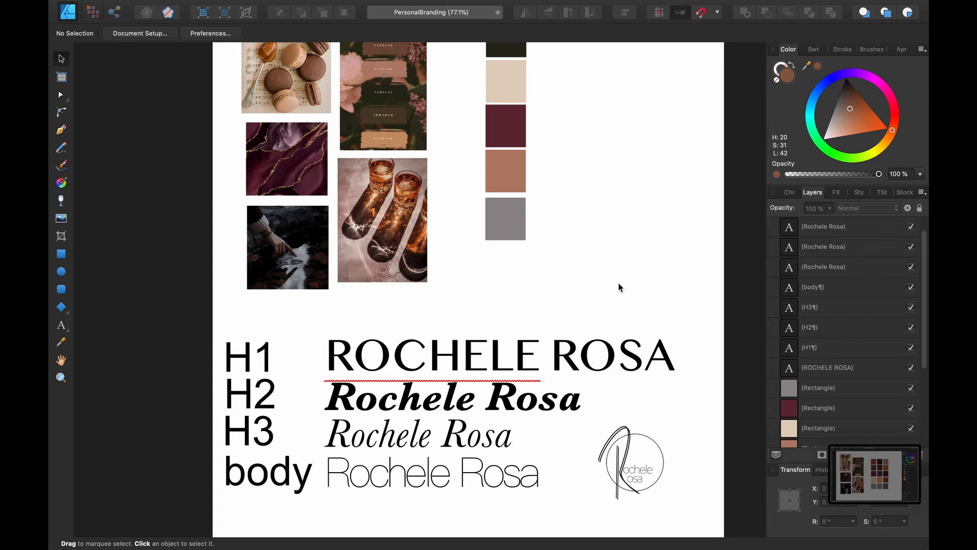
Scroll around the canvas to review the moodboard photos, swatch column and type hierarchy
scroll(604, 283, "up", 5)
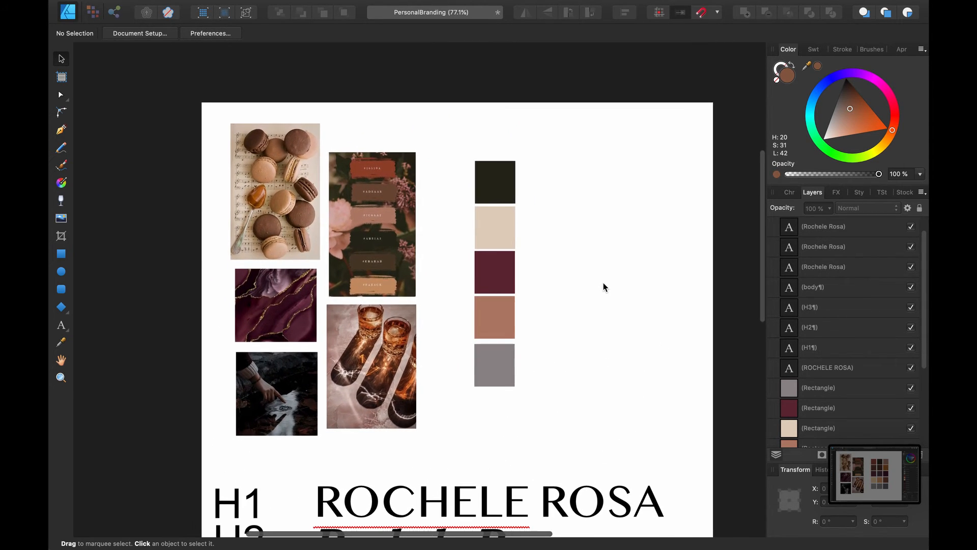
scroll(604, 285, "down", 3)
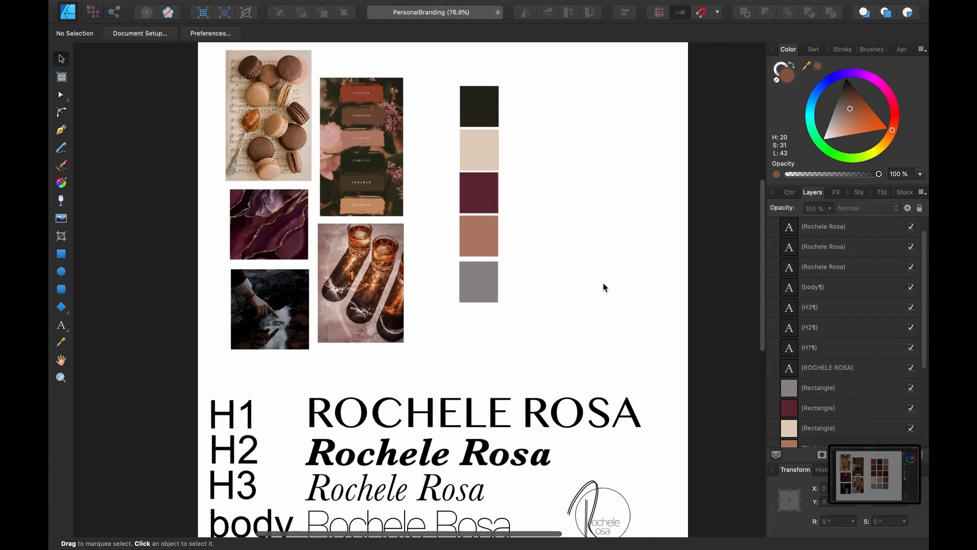
scroll(603, 288, "down", 1)
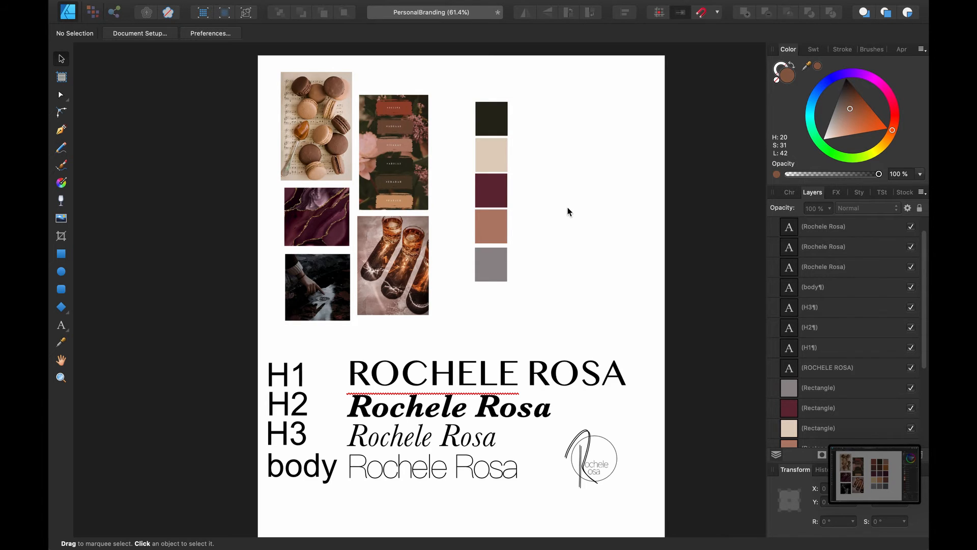
scroll(569, 212, "up", 5)
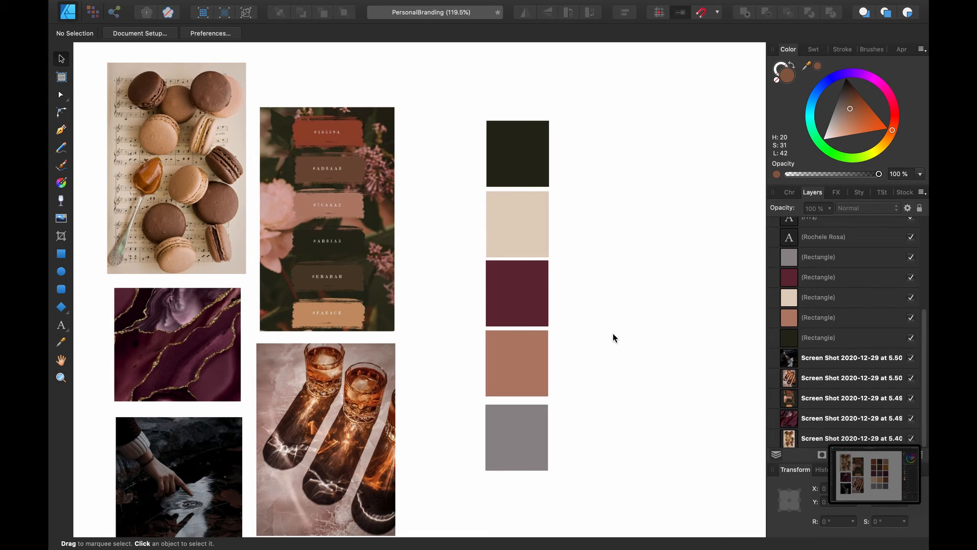
scroll(613, 334, "down", 3)
scroll(613, 334, "down", 5)
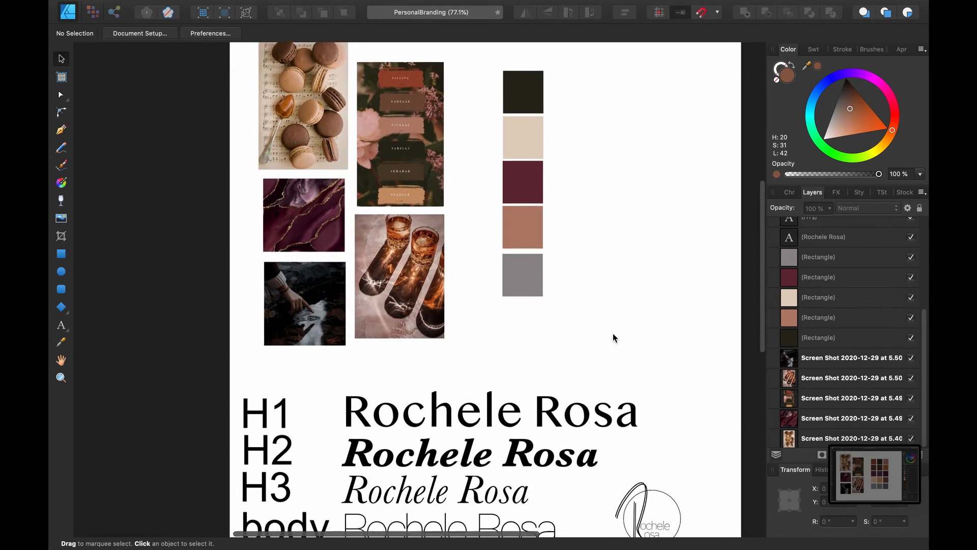
scroll(613, 333, "down", 3)
scroll(616, 273, "right", 1)
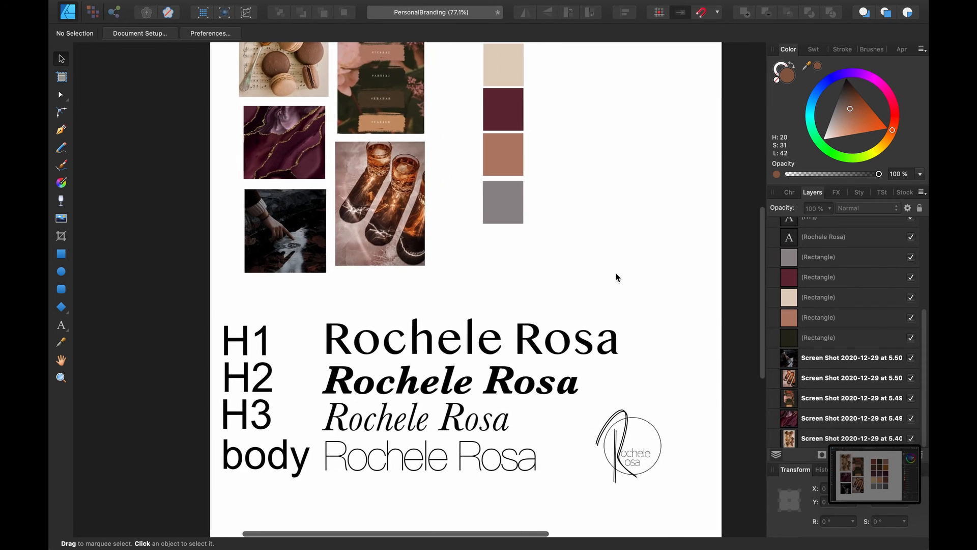
scroll(602, 288, "up", 1)
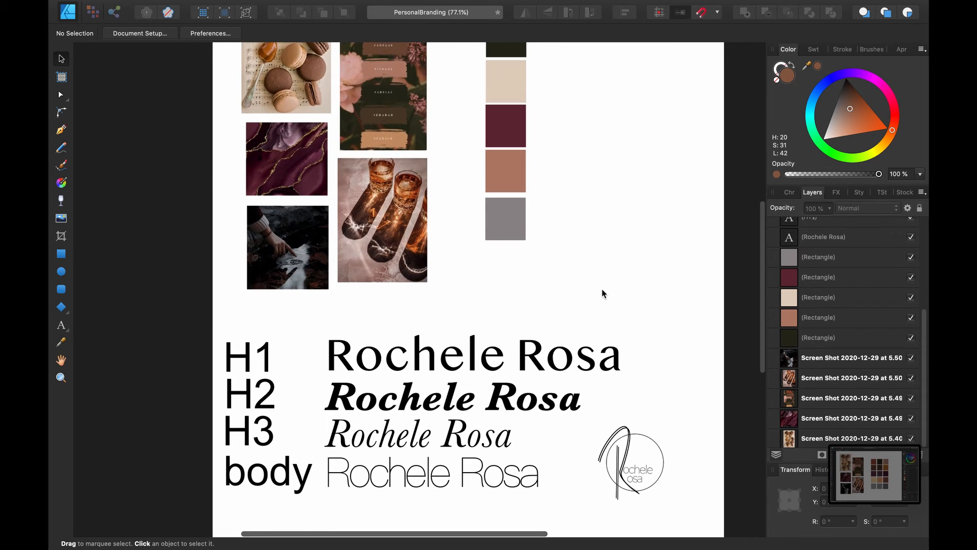
left_click(557, 360)
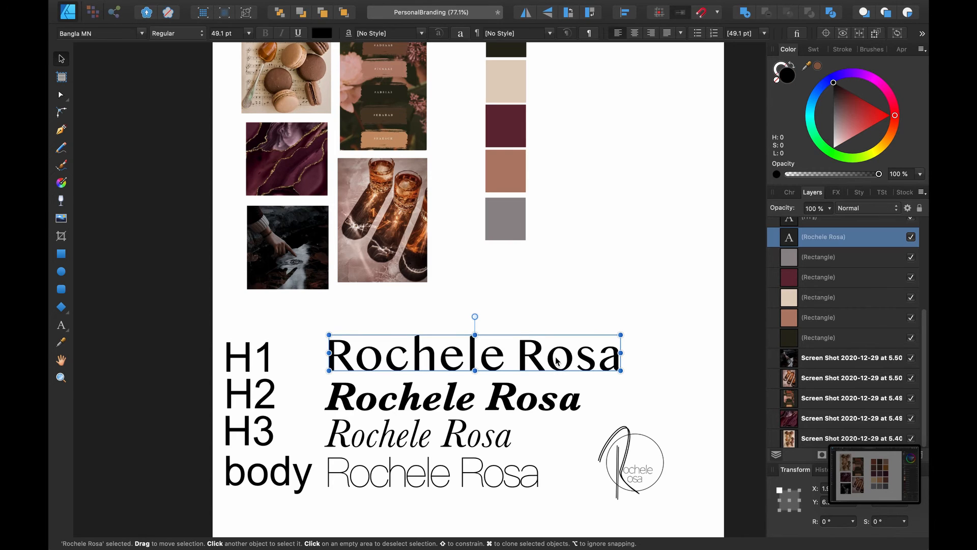
left_click(581, 316)
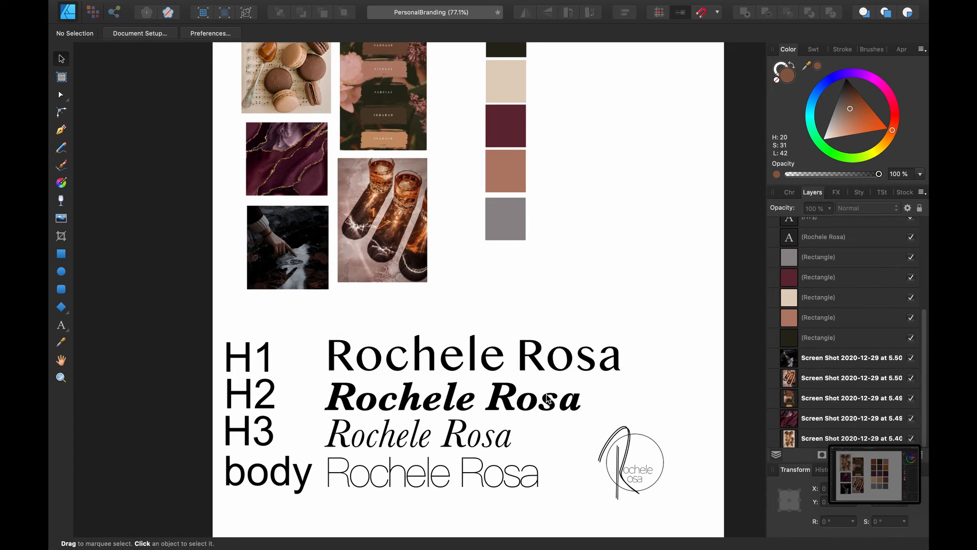
left_click(548, 398)
left_click(583, 319)
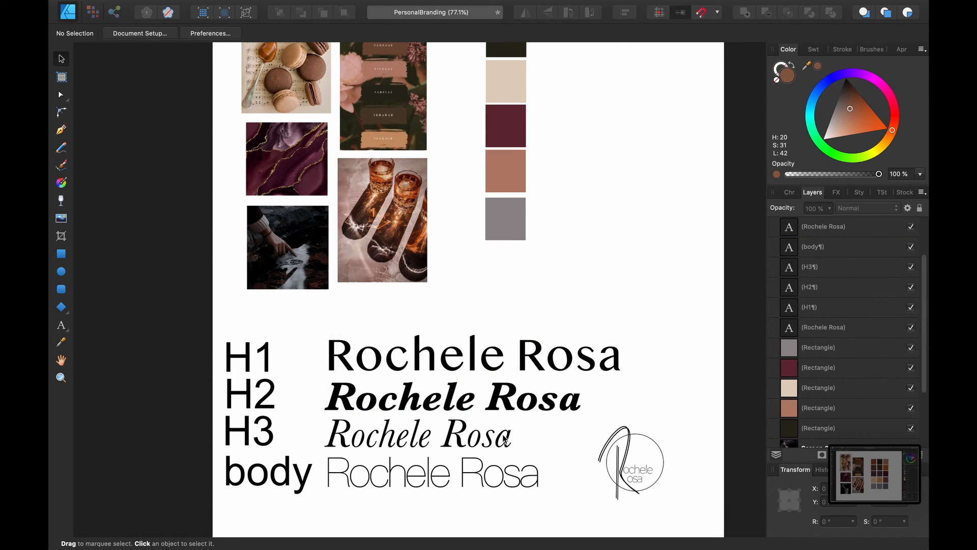
left_click(494, 439)
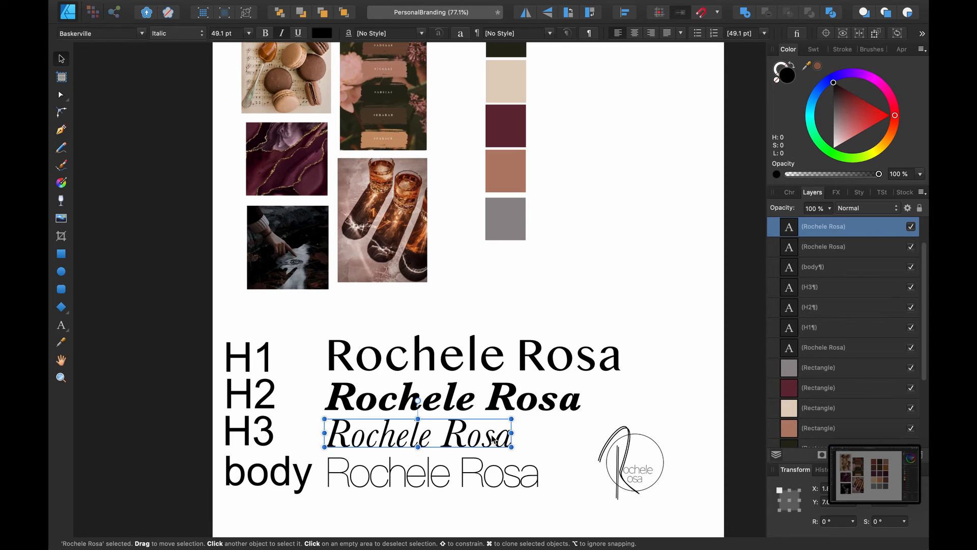
left_click(560, 317)
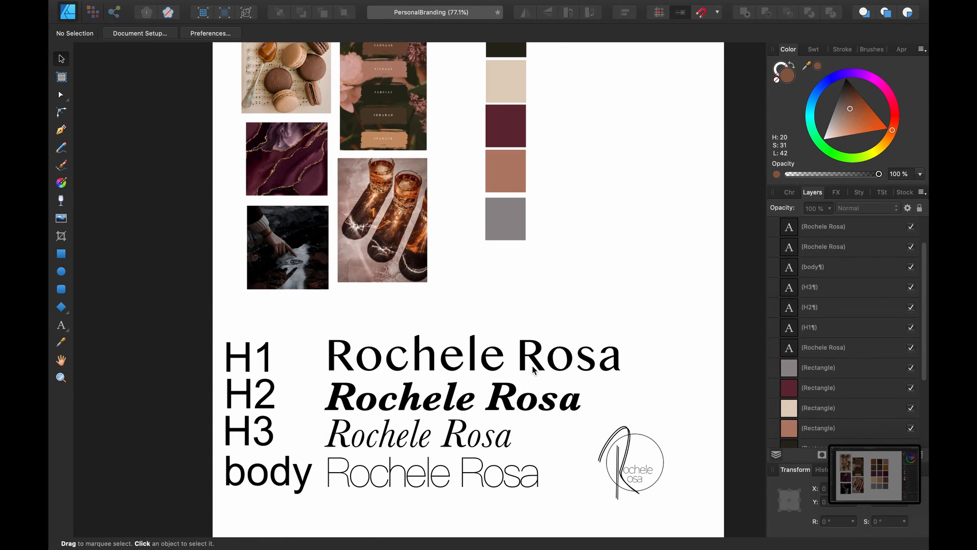
left_click(498, 476)
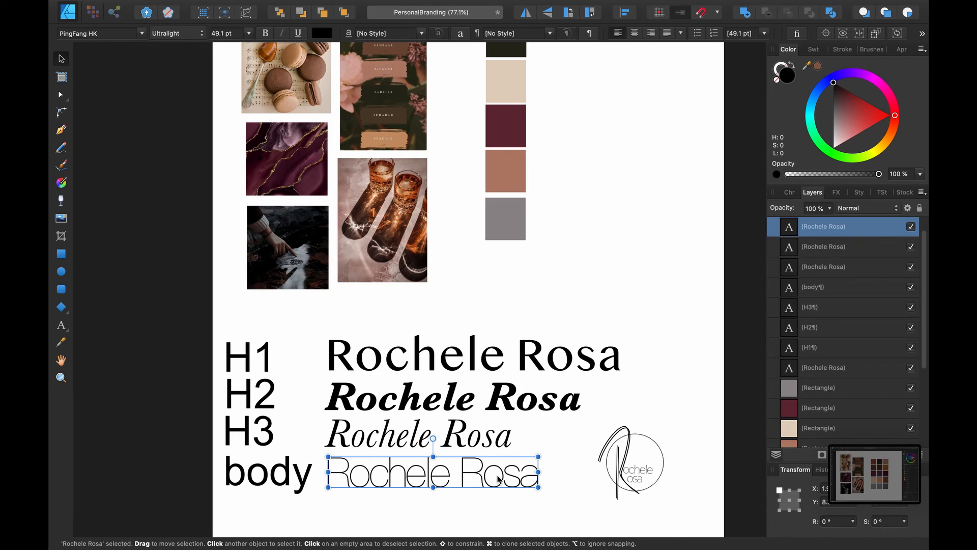
left_click(620, 316)
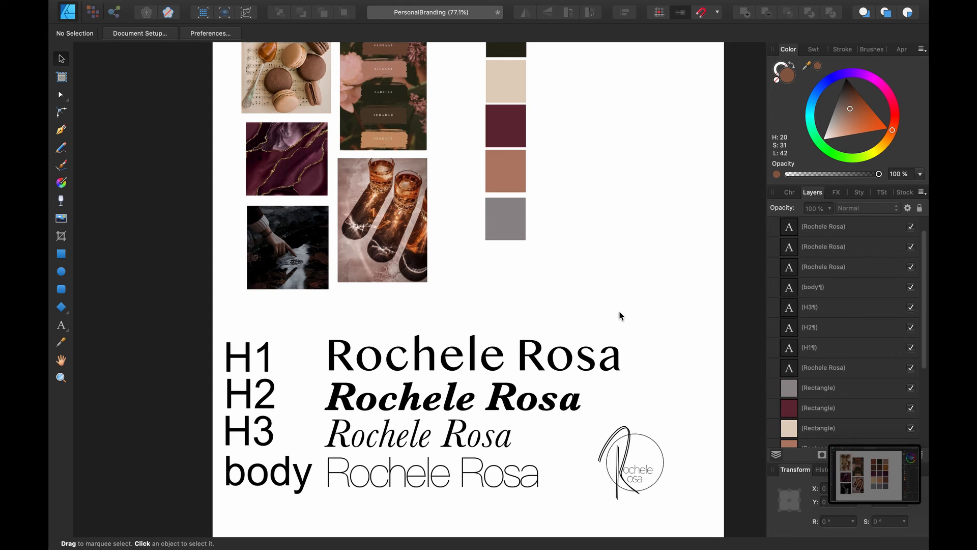
Select the H1 line again and replace its text with the name in all capitals, still Bangla MN
left_click(583, 355)
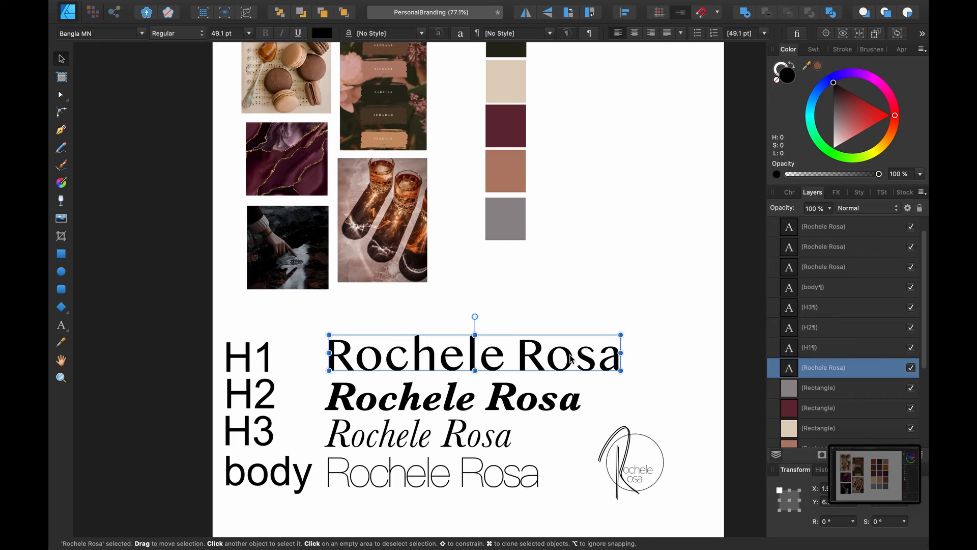
double_click(571, 356)
key("super+a")
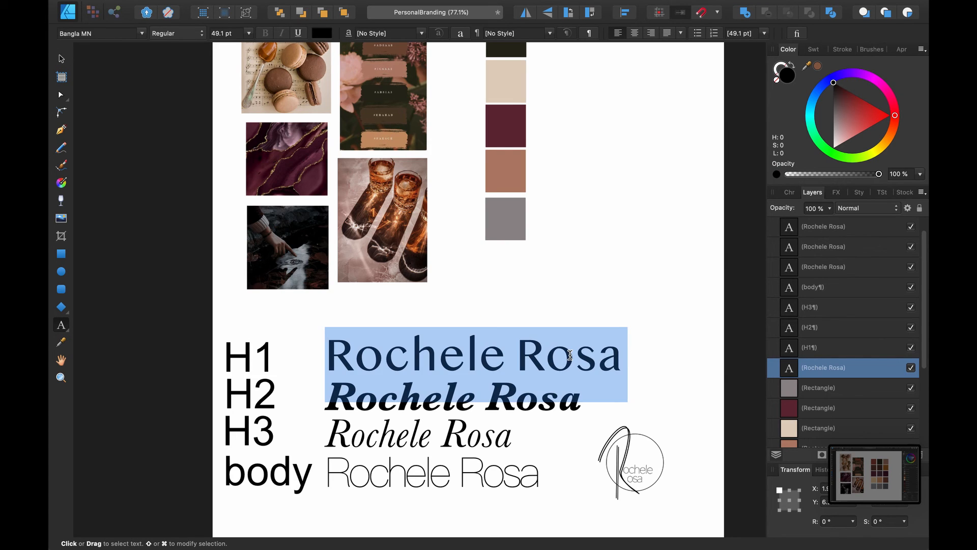
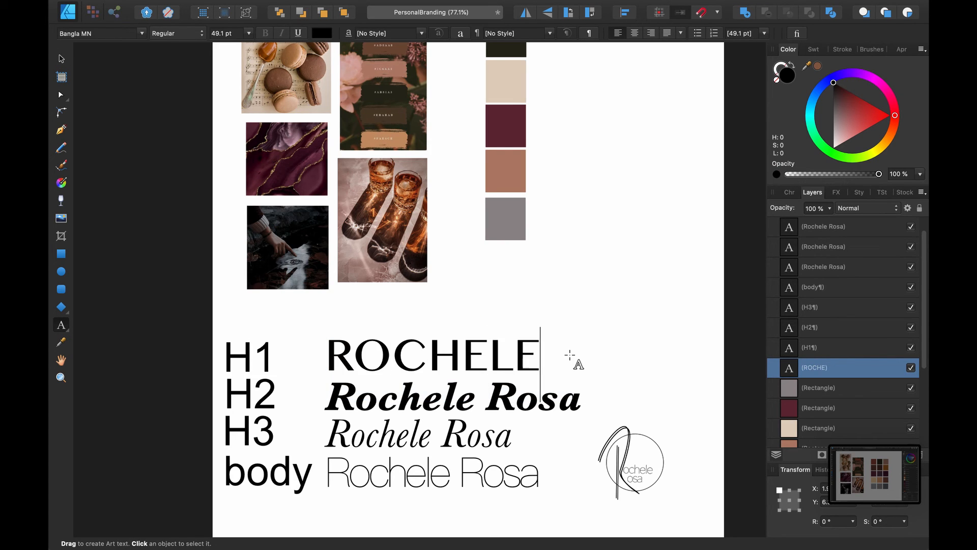
key("Escape")
key("Escape")
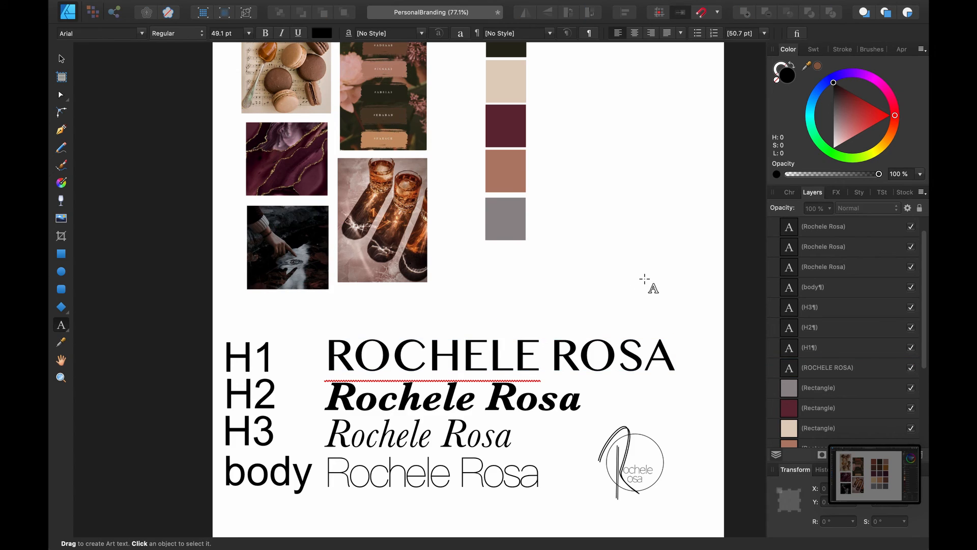
left_click(61, 59)
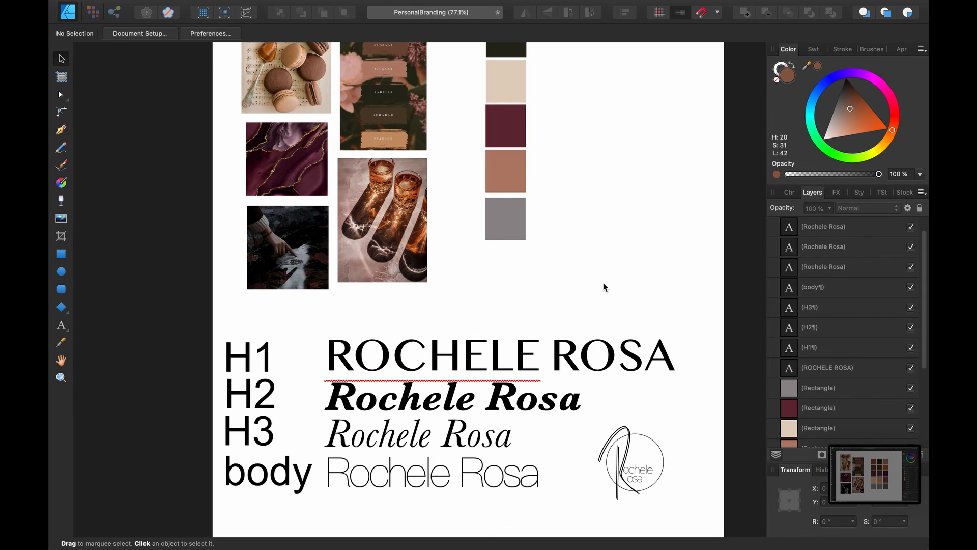
scroll(604, 287, "up", 5)
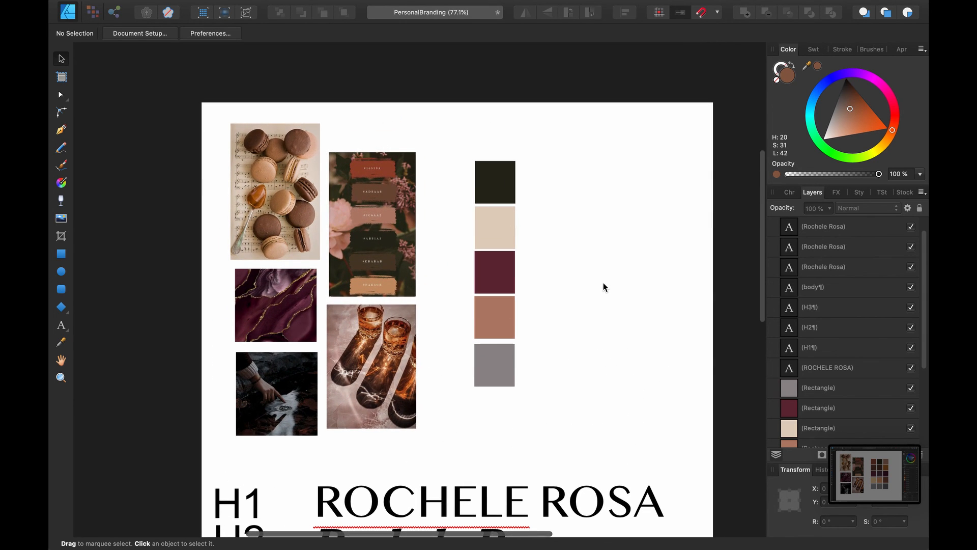
scroll(603, 283, "down", 3)
scroll(603, 287, "down", 3)
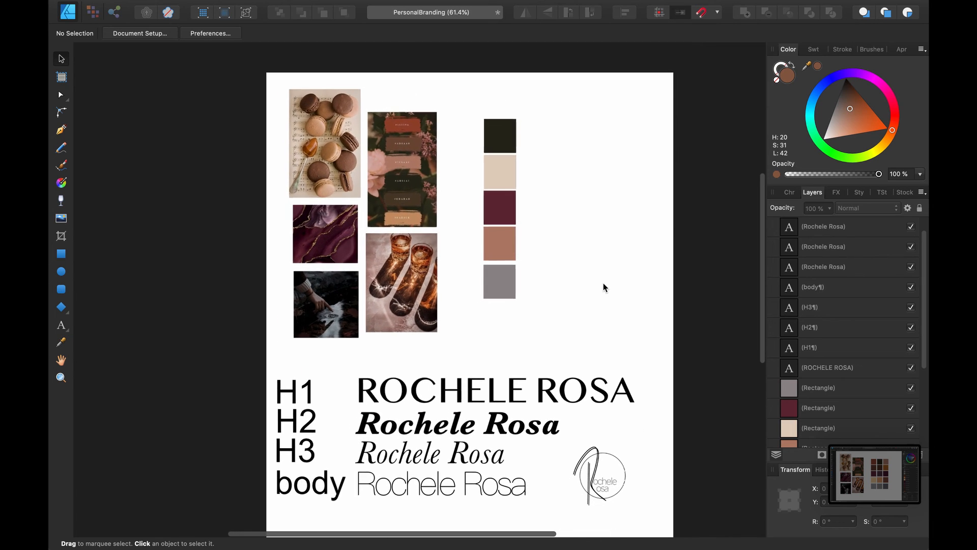